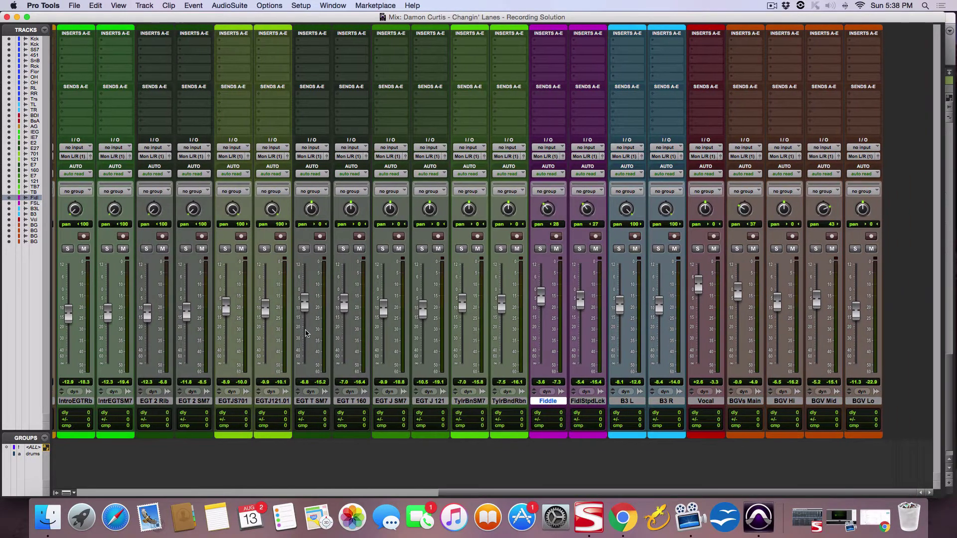
# - Look over the mixer channels from the drum tracks through to the background vocals
pyautogui.hscroll(-3, 314, 324)
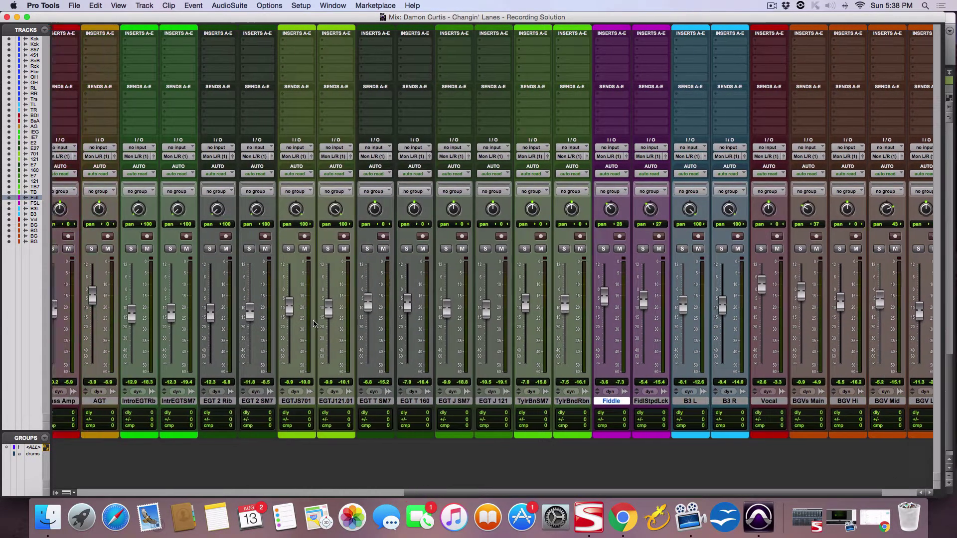
pyautogui.hscroll(-5, 313, 323)
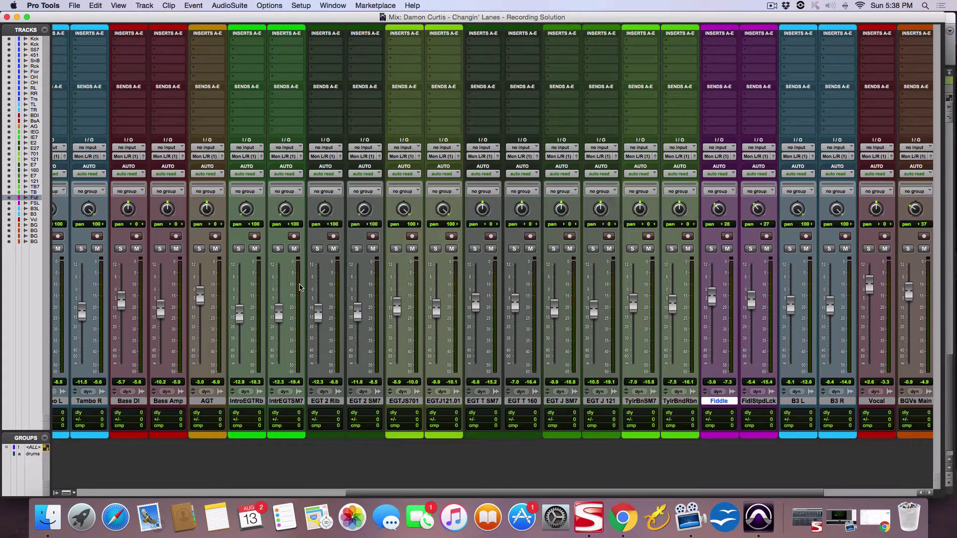
pyautogui.hscroll(6, 319, 286)
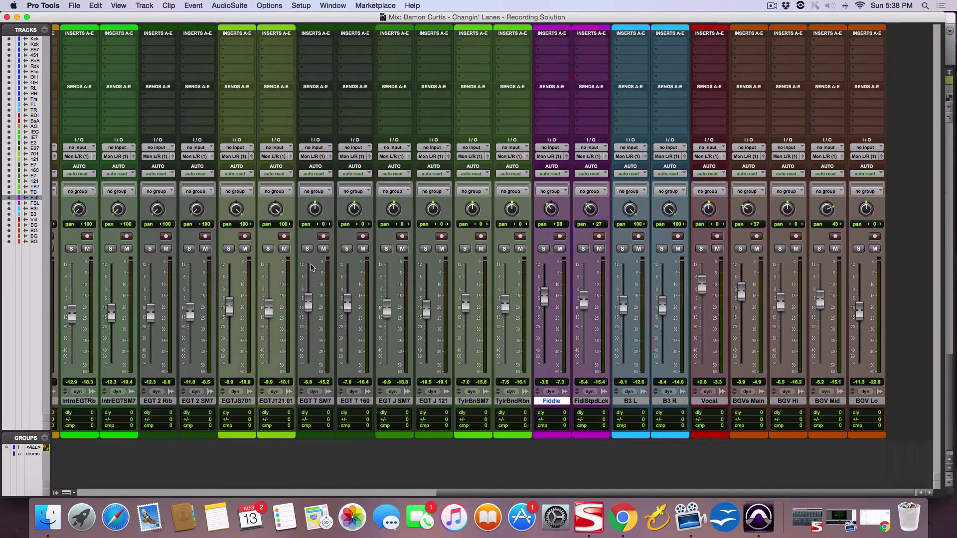
pyautogui.hscroll(1, 311, 268)
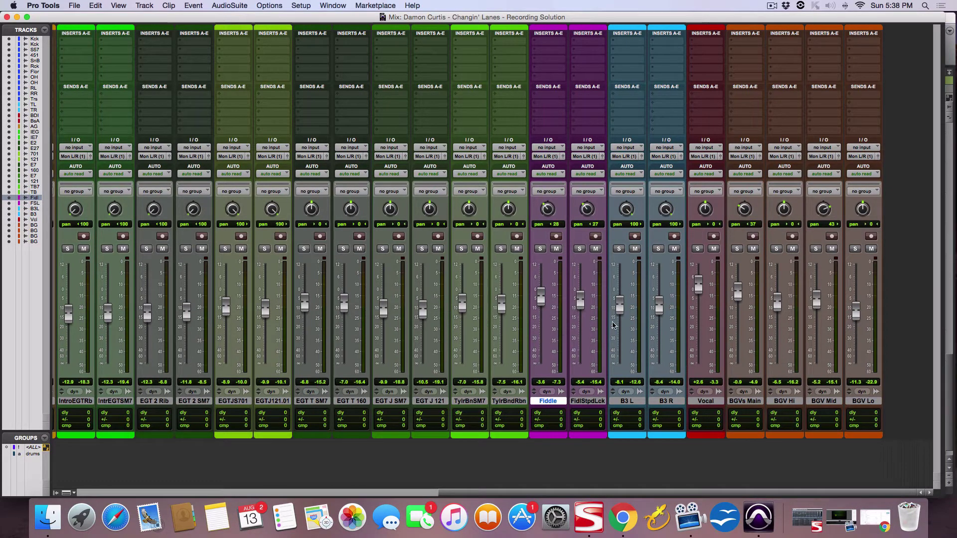
pyautogui.hscroll(-15, 550, 324)
pyautogui.hscroll(15, 559, 320)
pyautogui.hscroll(-2, 516, 312)
pyautogui.hscroll(2, 517, 313)
pyautogui.hscroll(-5, 317, 375)
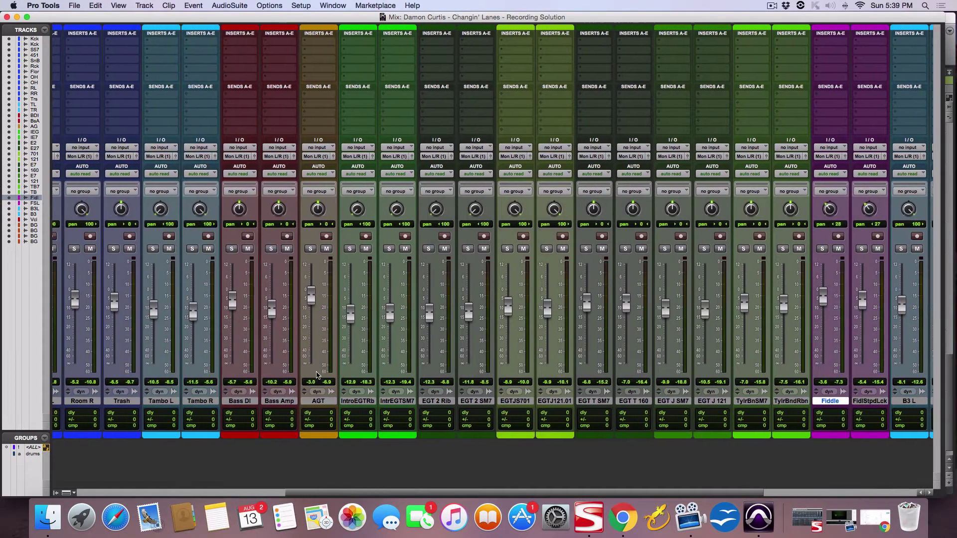
pyautogui.hscroll(7, 317, 375)
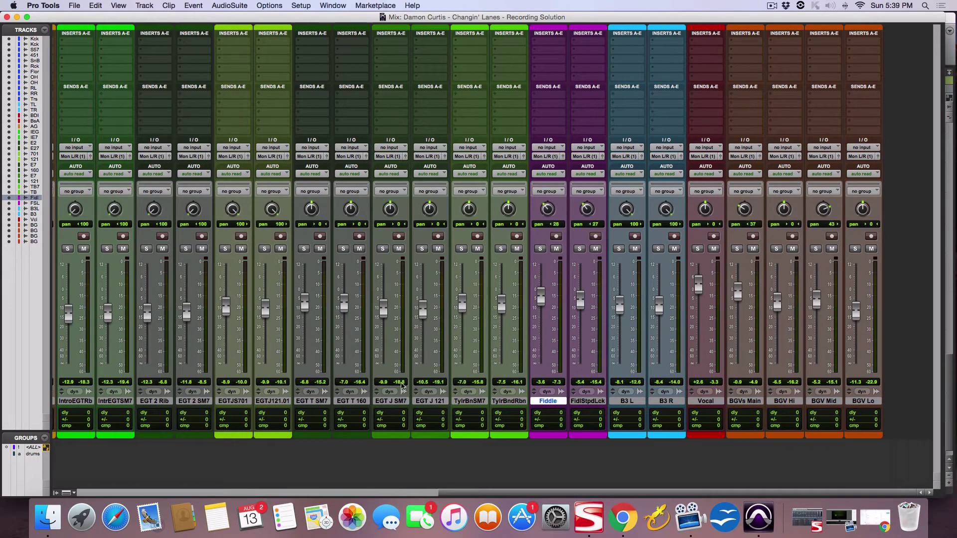
# - Create one new stereo Aux Input track after the BGV Lo track
pyautogui.click(864, 403)
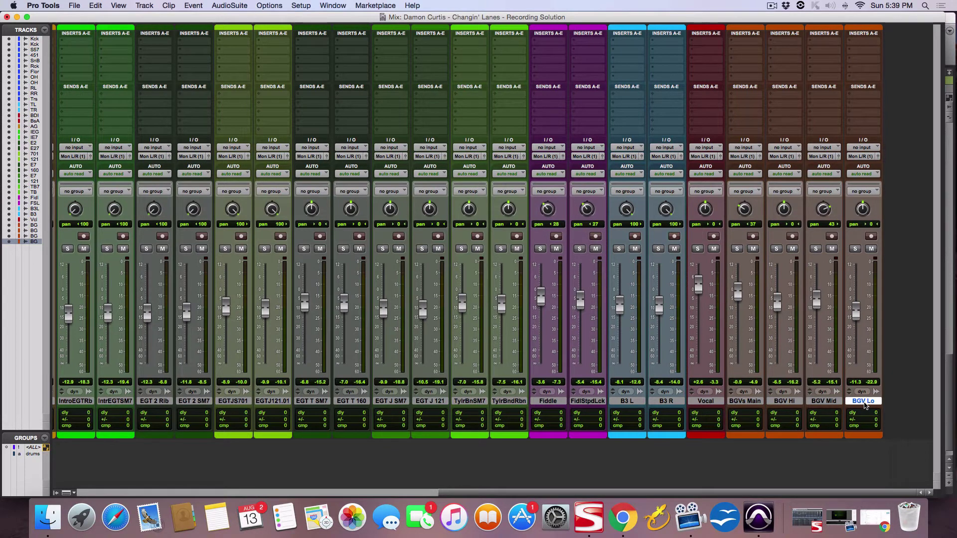
pyautogui.press('super+shift+n')
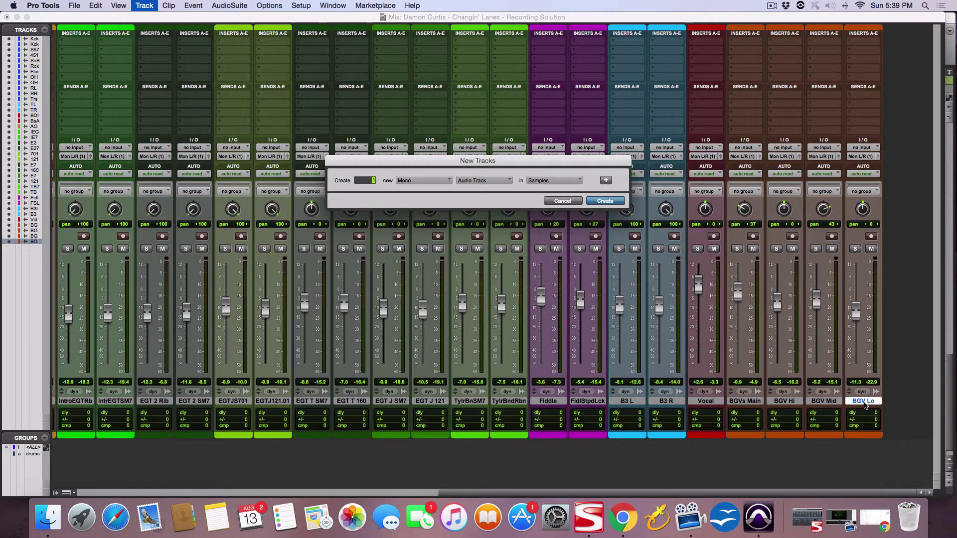
pyautogui.click(445, 183)
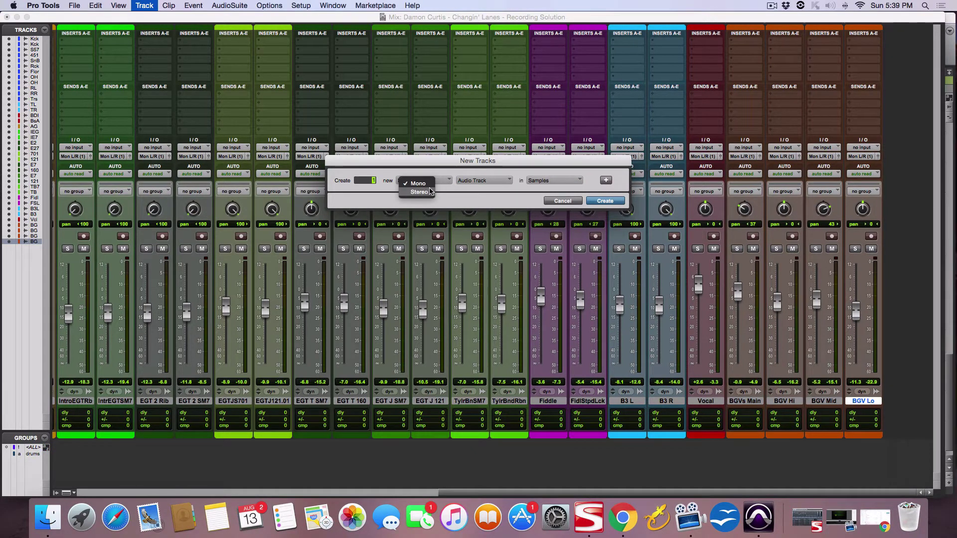
pyautogui.click(429, 192)
pyautogui.click(509, 183)
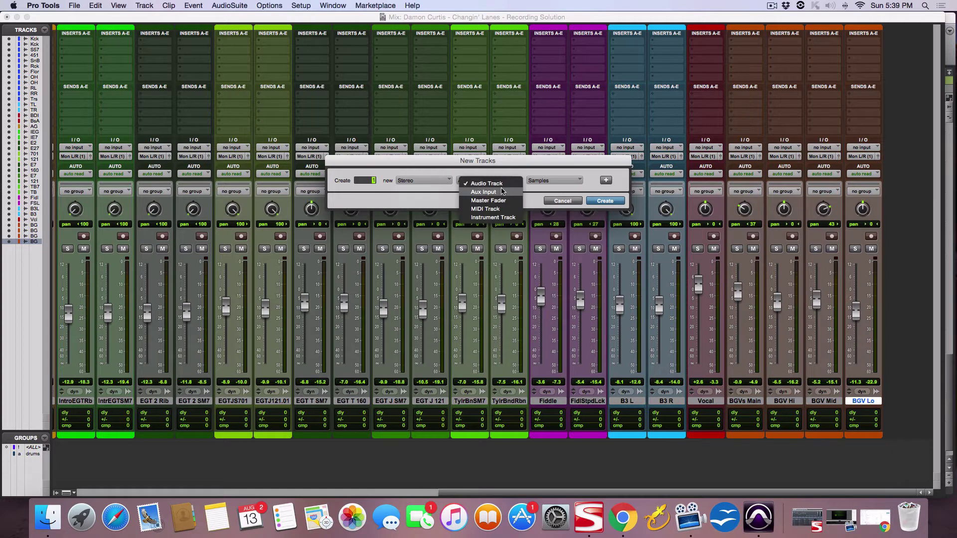
pyautogui.click(501, 192)
pyautogui.click(598, 201)
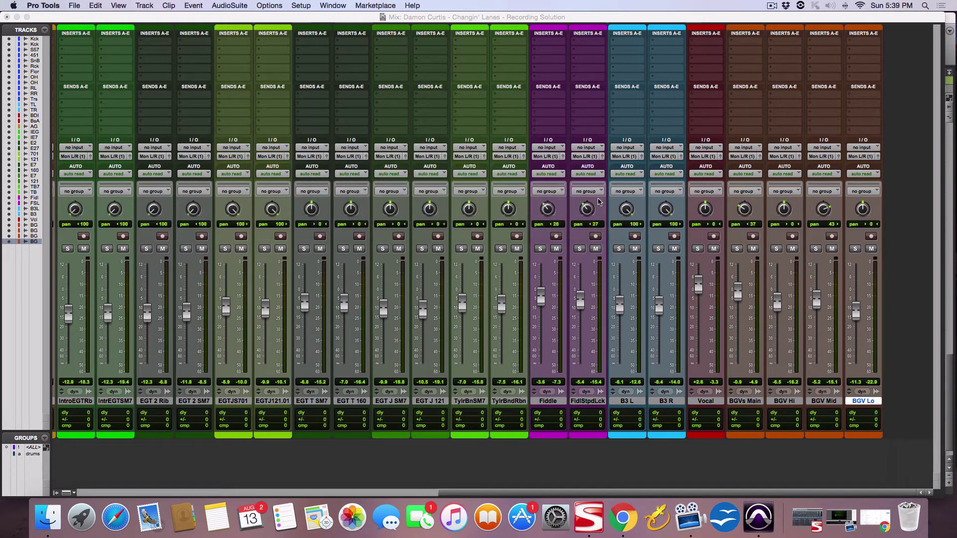
# - Rename the new aux track as Master
pyautogui.doubleClick(900, 402)
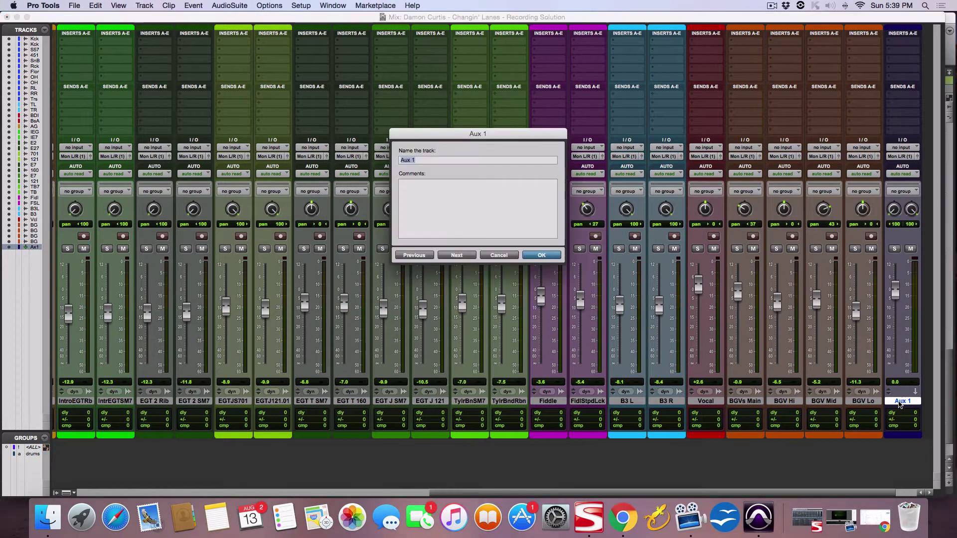
pyautogui.write('Master')
pyautogui.press('Return')
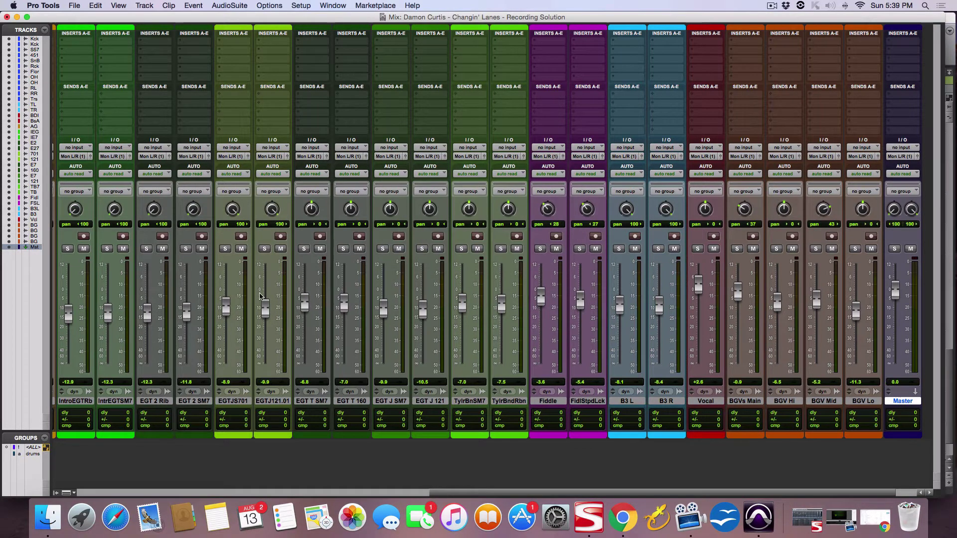
# - Change the Master track's color to bright red
pyautogui.hscroll(1, 618, 311)
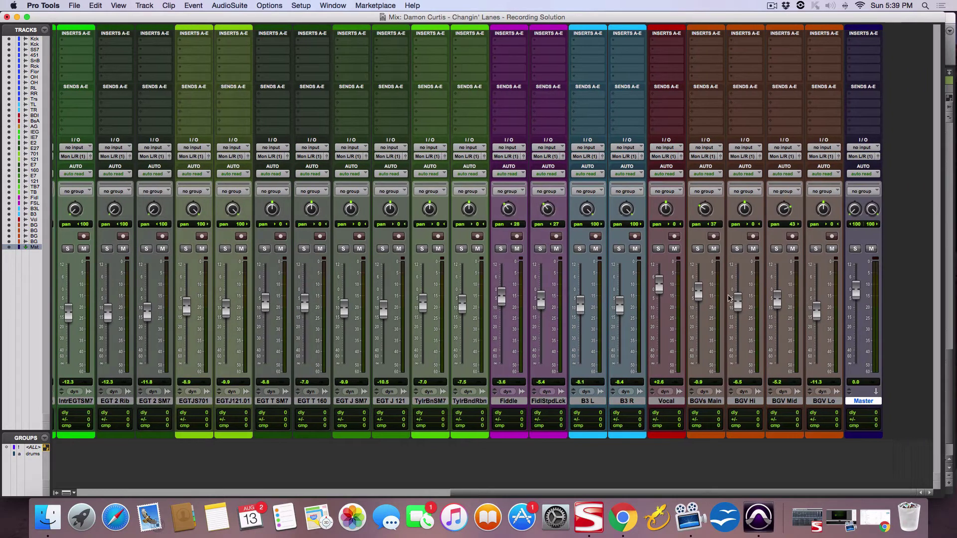
pyautogui.doubleClick(868, 436)
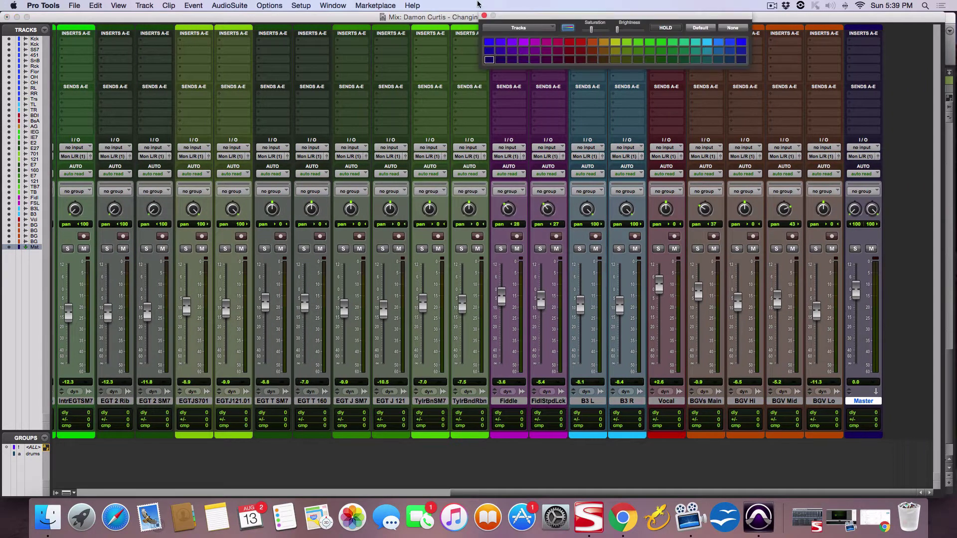
pyautogui.click(568, 44)
pyautogui.click(484, 15)
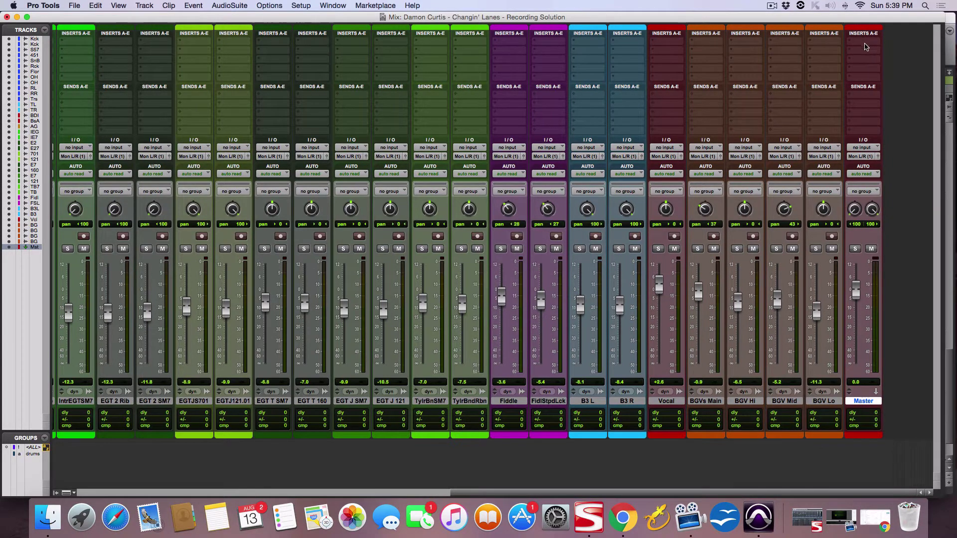
# - Set the Master track's input to Bus 1-2 (Stereo) and rename that bus as Master
pyautogui.click(871, 148)
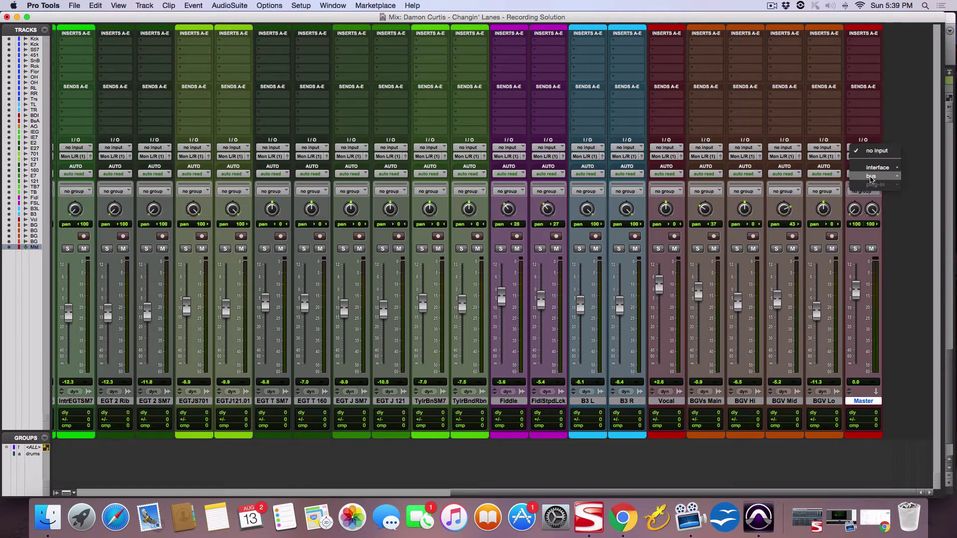
pyautogui.moveTo(871, 178)
pyautogui.moveTo(832, 179)
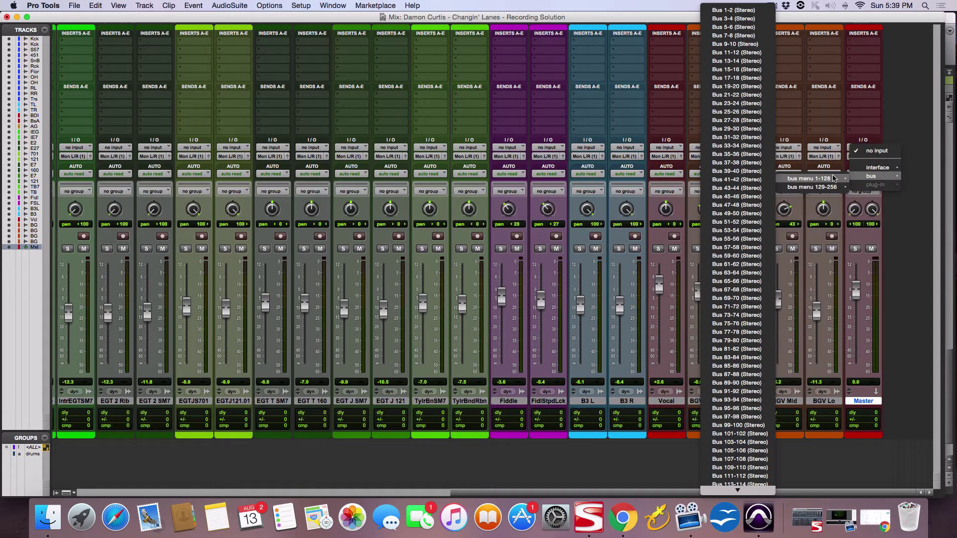
pyautogui.click(718, 10)
pyautogui.rightClick(873, 153)
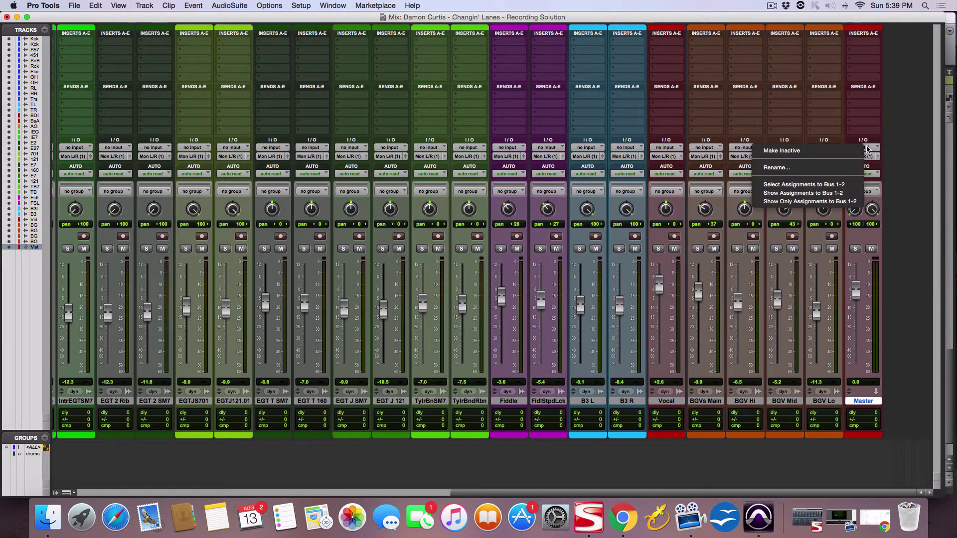
pyautogui.click(828, 169)
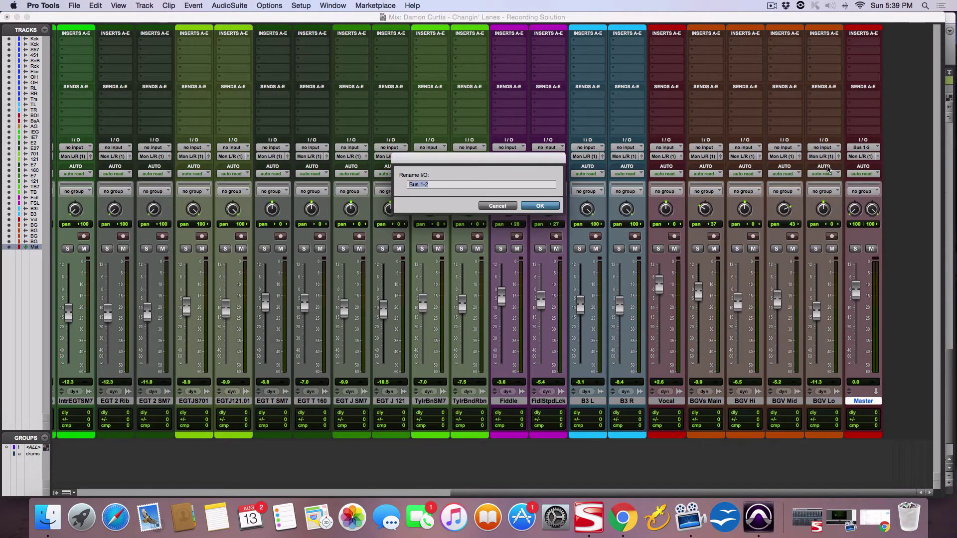
pyautogui.write('Master')
pyautogui.press('Return')
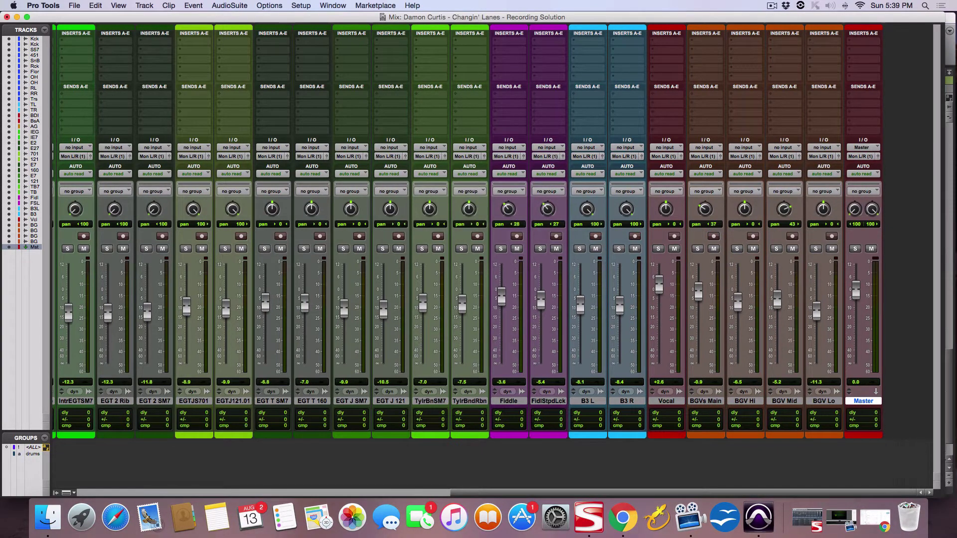
pyautogui.rightClick(858, 159)
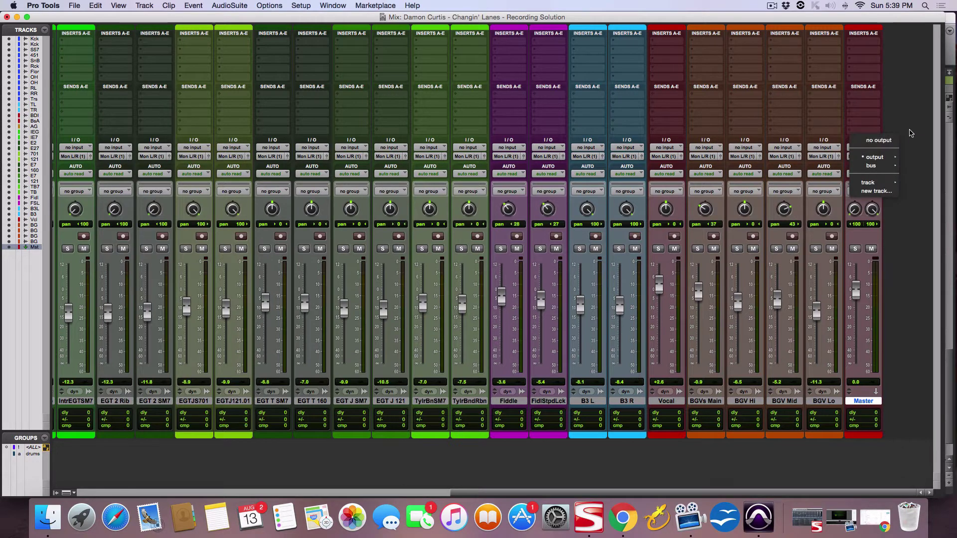
pyautogui.press('Escape')
# - Select all tracks from Kick in through BGV Lo and route their outputs to the Master bus
pyautogui.click(818, 401)
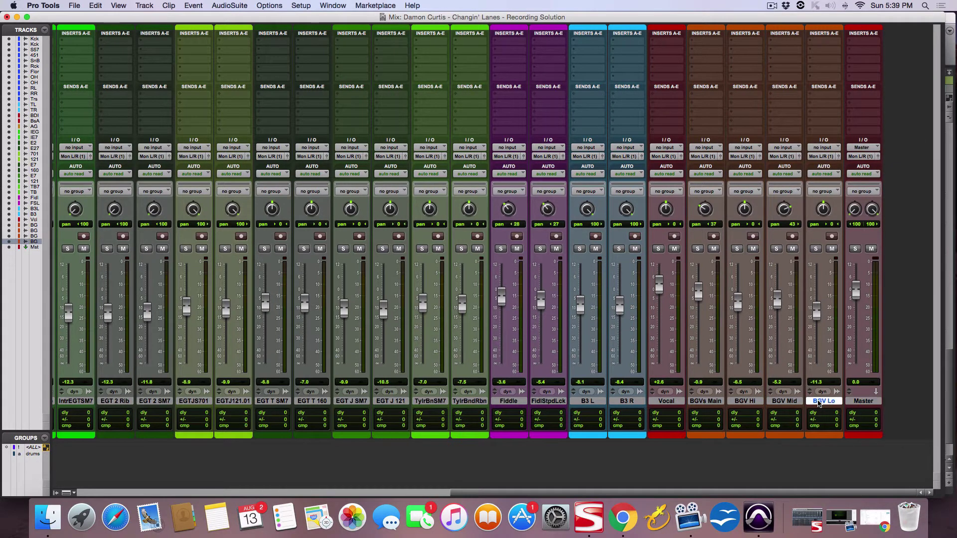
pyautogui.hscroll(-10, 707, 395)
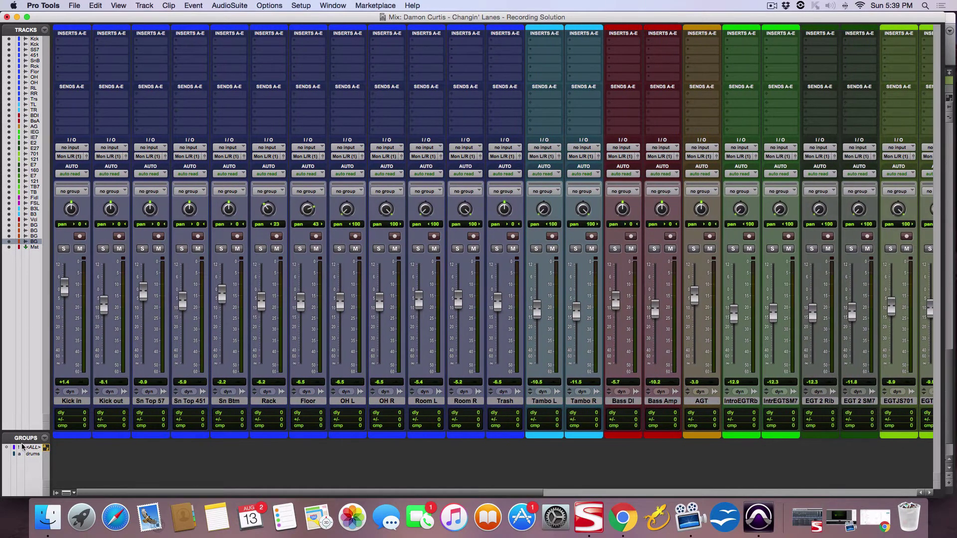
pyautogui.keyDown('alt'); pyautogui.click(72, 402); pyautogui.keyUp('alt')
pyautogui.hscroll(10, 270, 411)
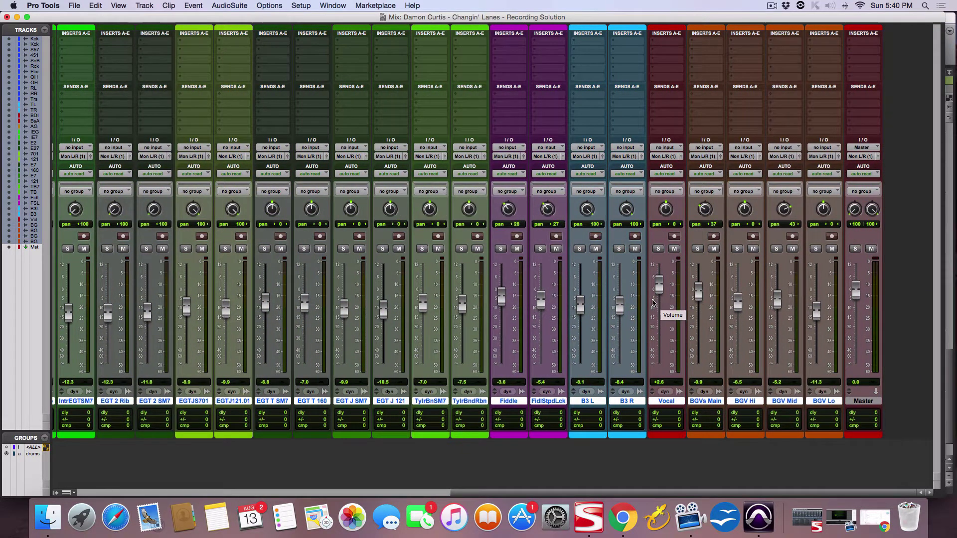
pyautogui.click(781, 158)
pyautogui.moveTo(787, 166)
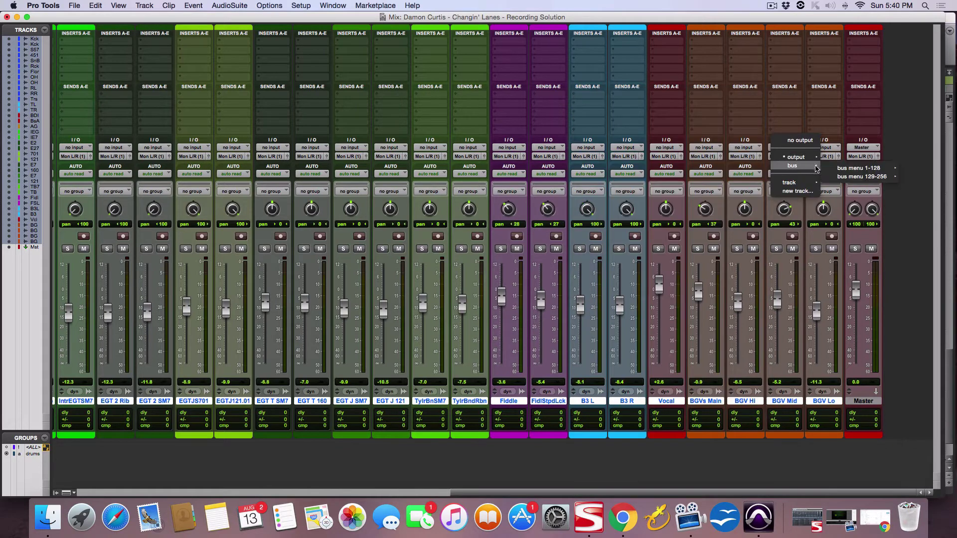
pyautogui.moveTo(842, 169)
pyautogui.keyDown('alt'); pyautogui.click(783, 10); pyautogui.keyUp('alt')
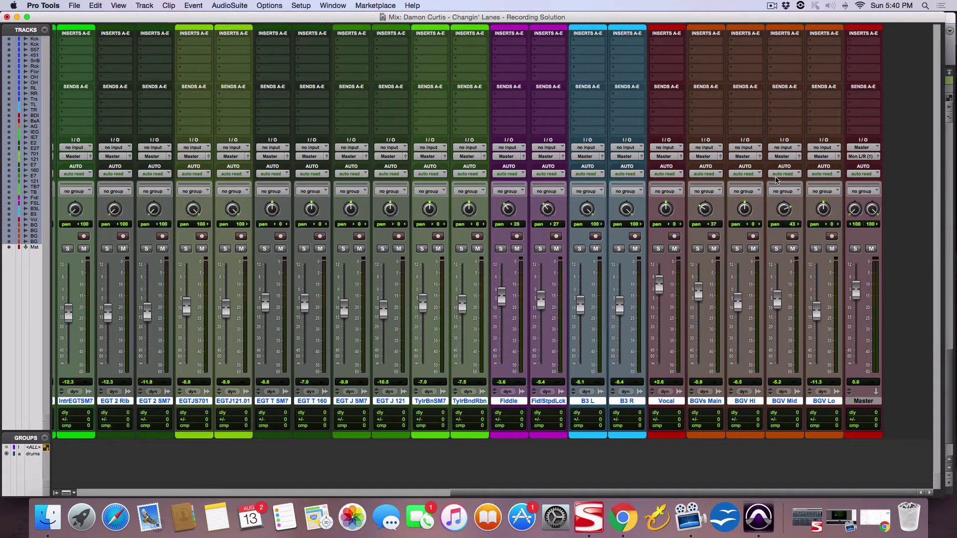
# - Solo-safe the Master track and play the session, testing the solo on the Master and Vocal tracks
pyautogui.press('space')
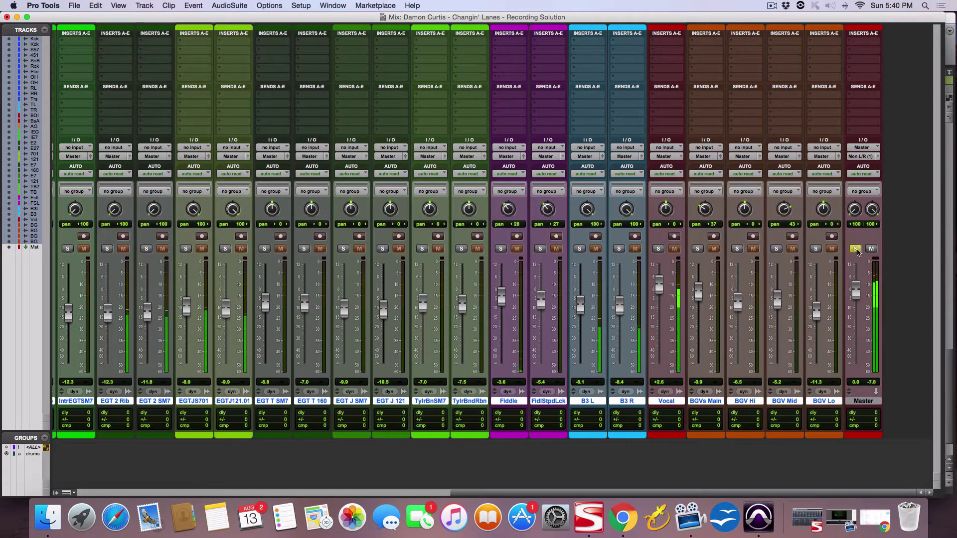
pyautogui.press('space')
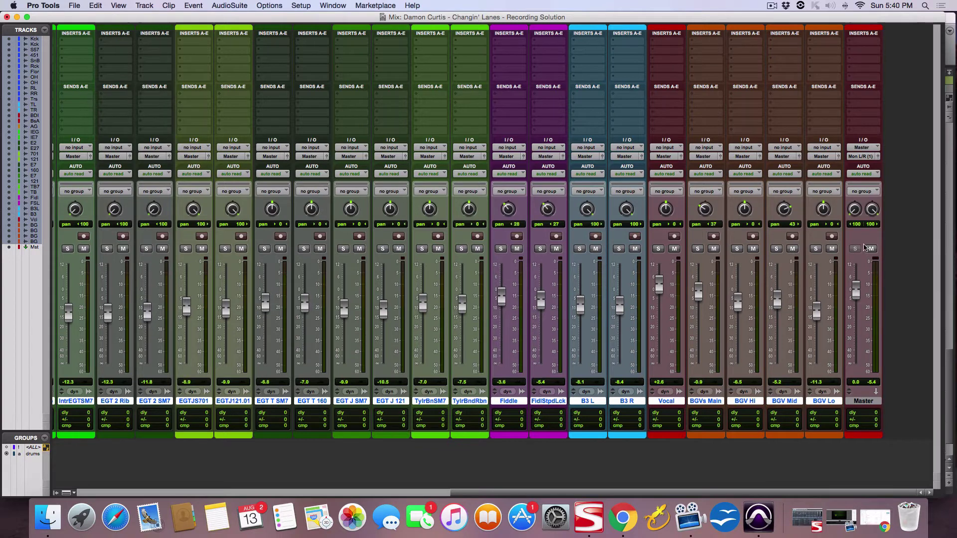
pyautogui.press('space')
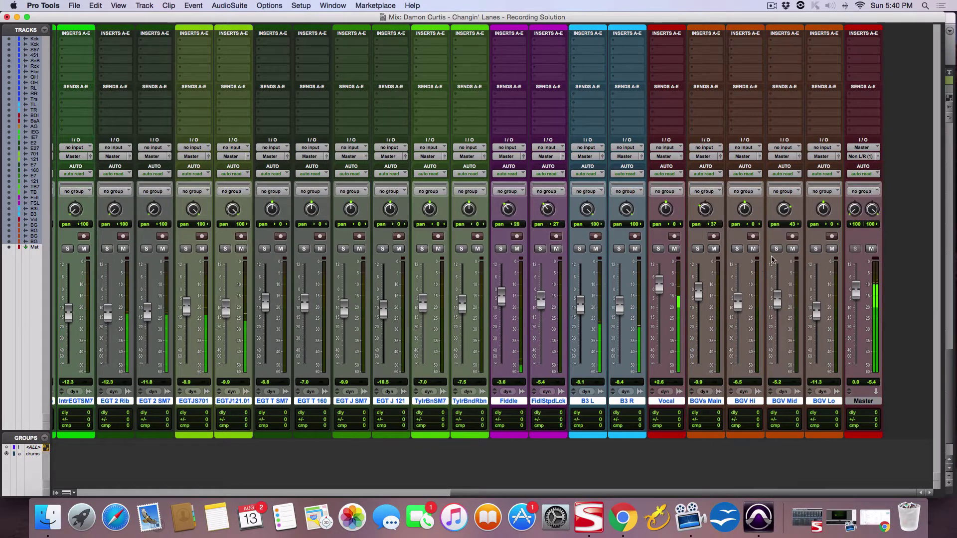
pyautogui.click(658, 249)
pyautogui.click(658, 249)
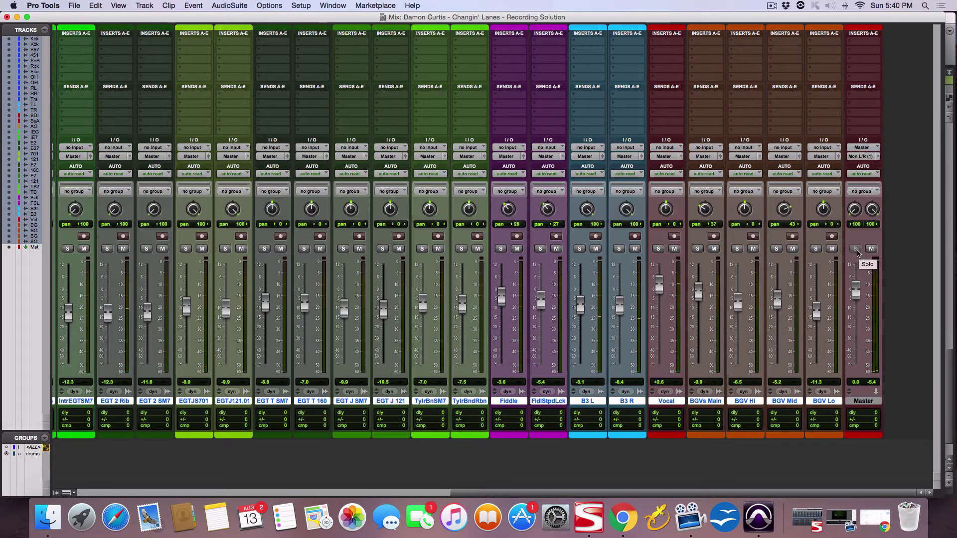
pyautogui.click(855, 249)
# - Insert the stereo multichannel Dyn3 Compressor/Limiter plug-in in the Master track's first insert slot
pyautogui.click(855, 47)
pyautogui.moveTo(822, 61)
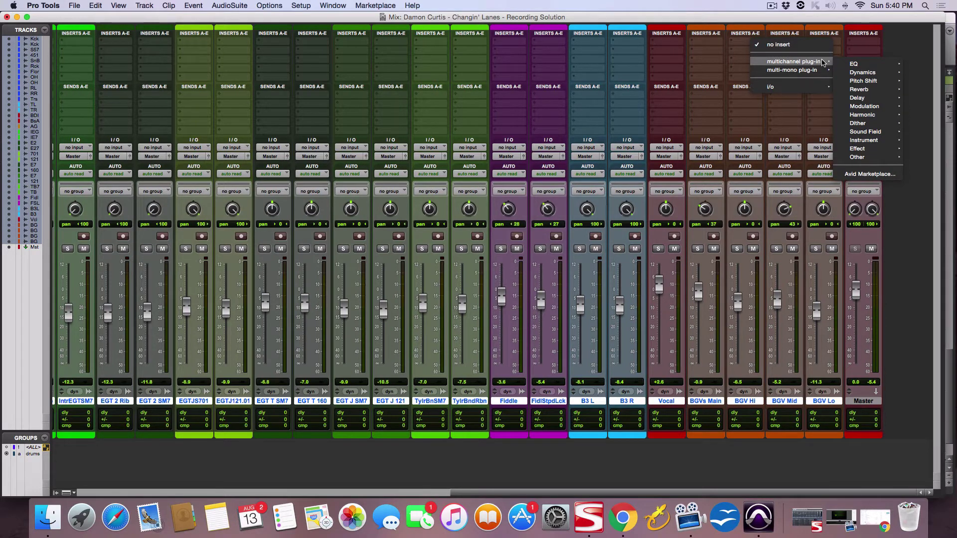
pyautogui.moveTo(880, 73)
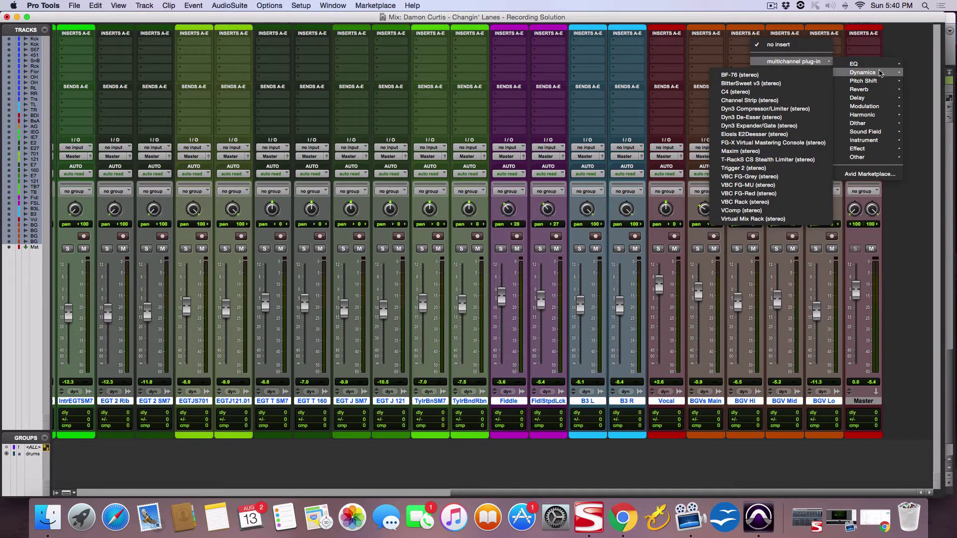
pyautogui.click(804, 110)
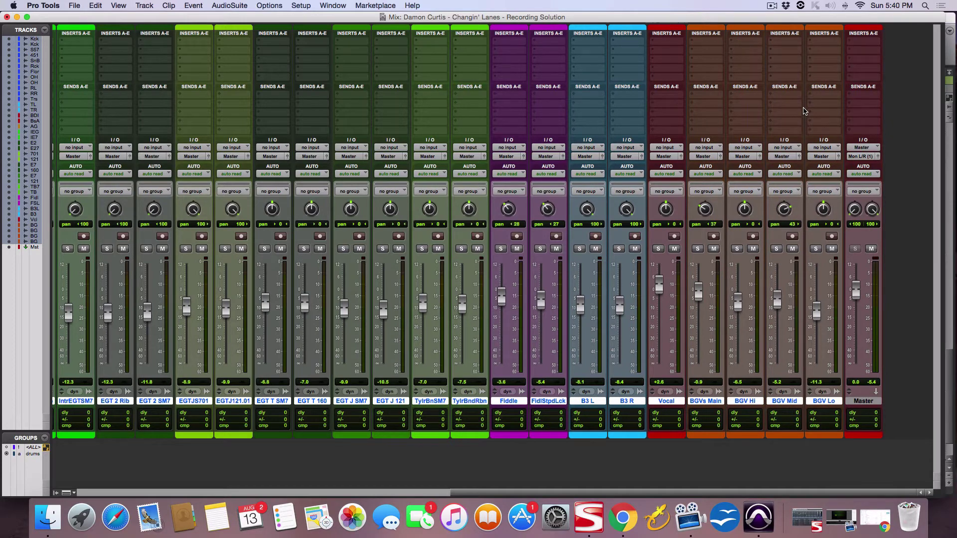
pyautogui.click(857, 44)
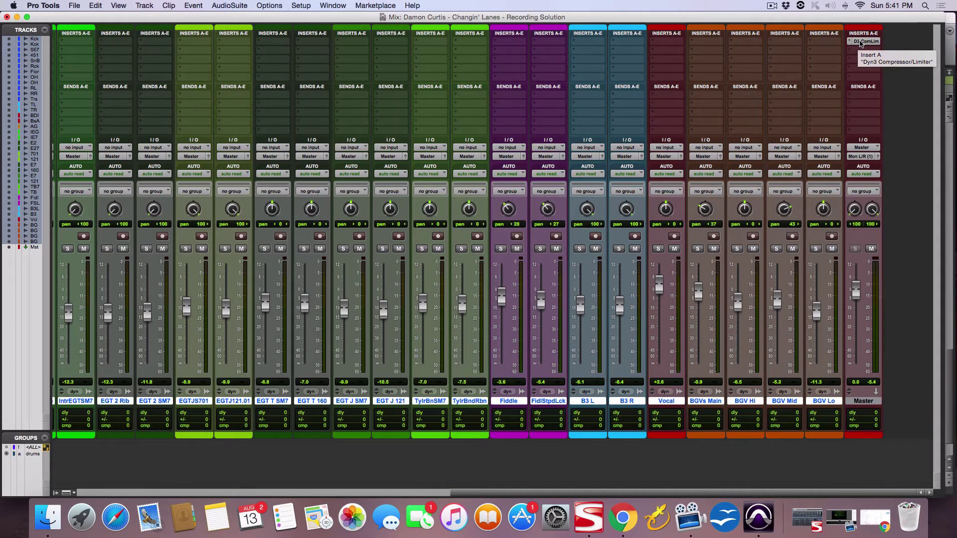
# - Open the Master track's Dyn3 Compressor/Limiter and set the ratio to 2.0:1 and the attack to 2.8 ms
pyautogui.click(861, 41)
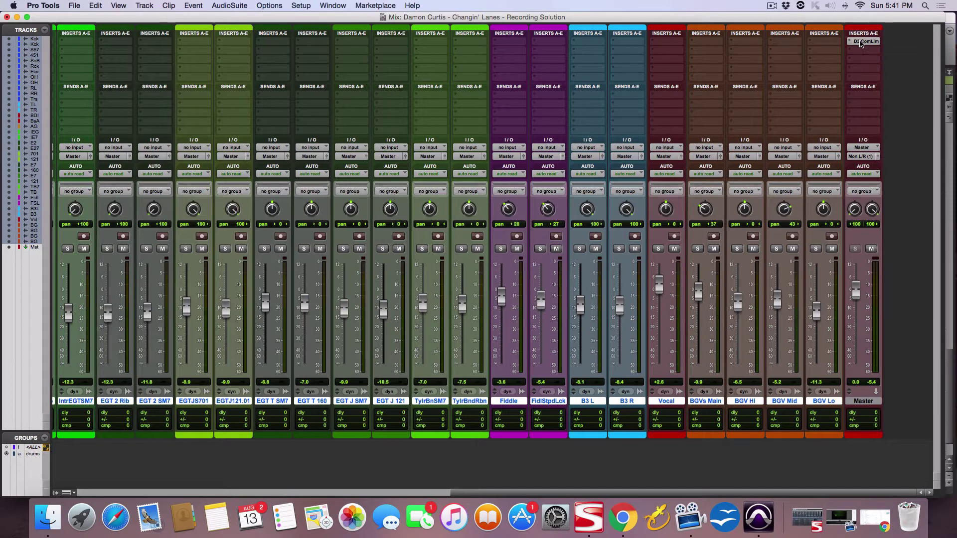
pyautogui.moveTo(620, 49); pyautogui.dragTo(568, 74)
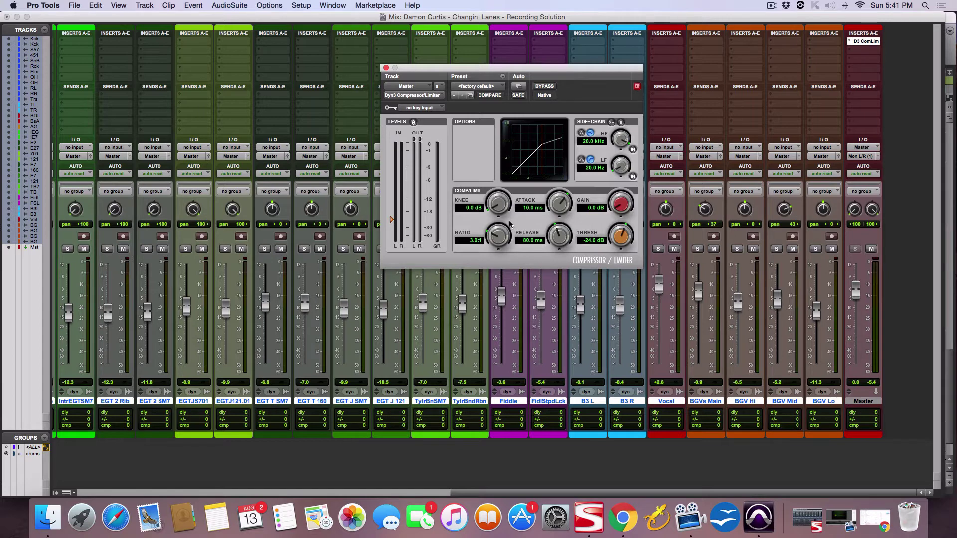
pyautogui.moveTo(496, 236); pyautogui.dragTo(495, 250)
pyautogui.moveTo(487, 68); pyautogui.dragTo(458, 55)
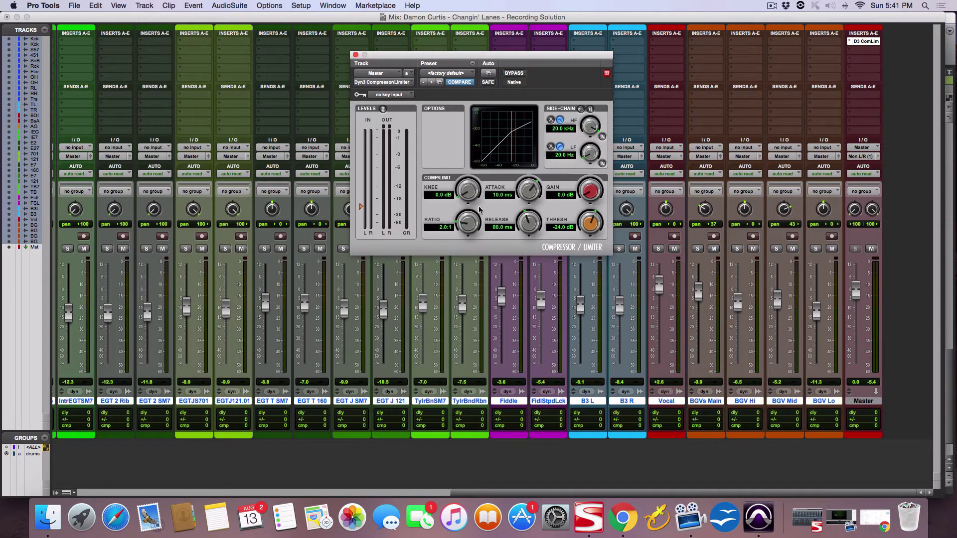
pyautogui.moveTo(528, 188)
pyautogui.mouseDown()
pyautogui.moveTo(521, 214)
pyautogui.moveTo(534, 185)
pyautogui.mouseUp()
pyautogui.moveTo(503, 57); pyautogui.dragTo(509, 54)
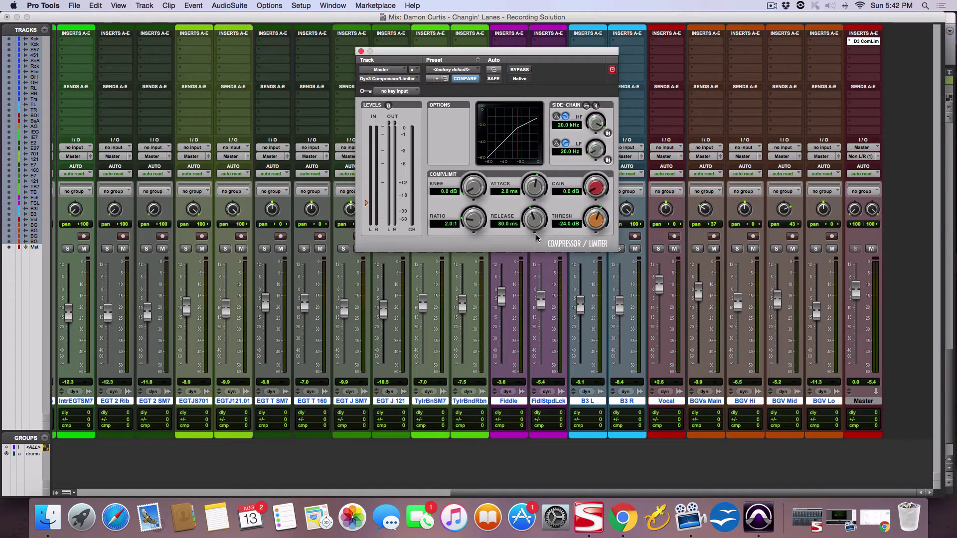
# - Play the session and adjust the compressor's threshold to -9.3 dB
pyautogui.moveTo(596, 222); pyautogui.dragTo(602, 219)
pyautogui.press('space')
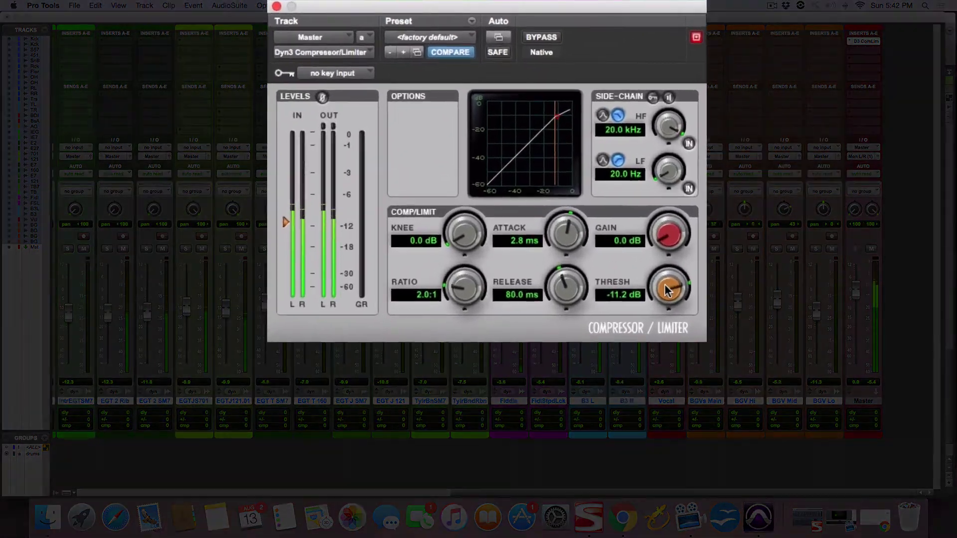
pyautogui.moveTo(666, 290); pyautogui.dragTo(666, 285)
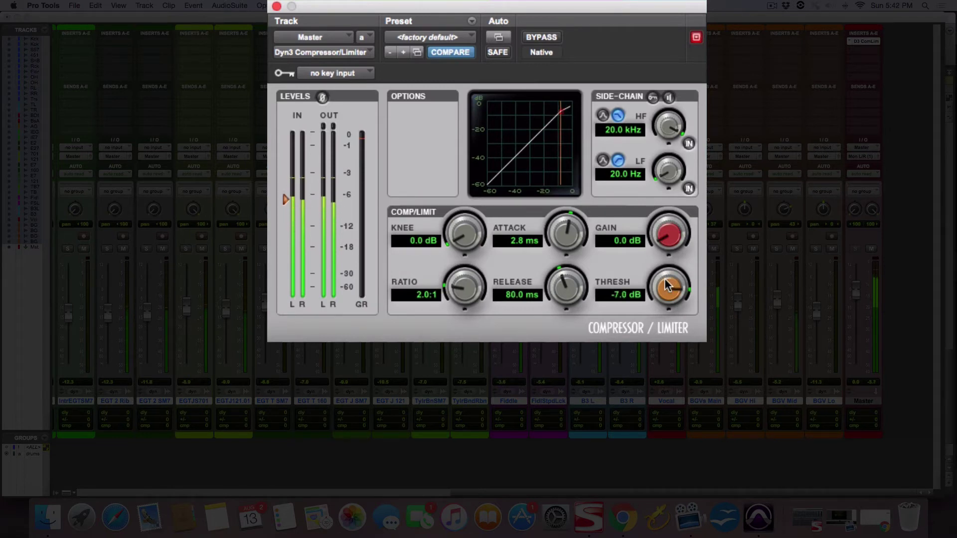
pyautogui.moveTo(666, 285); pyautogui.dragTo(660, 288)
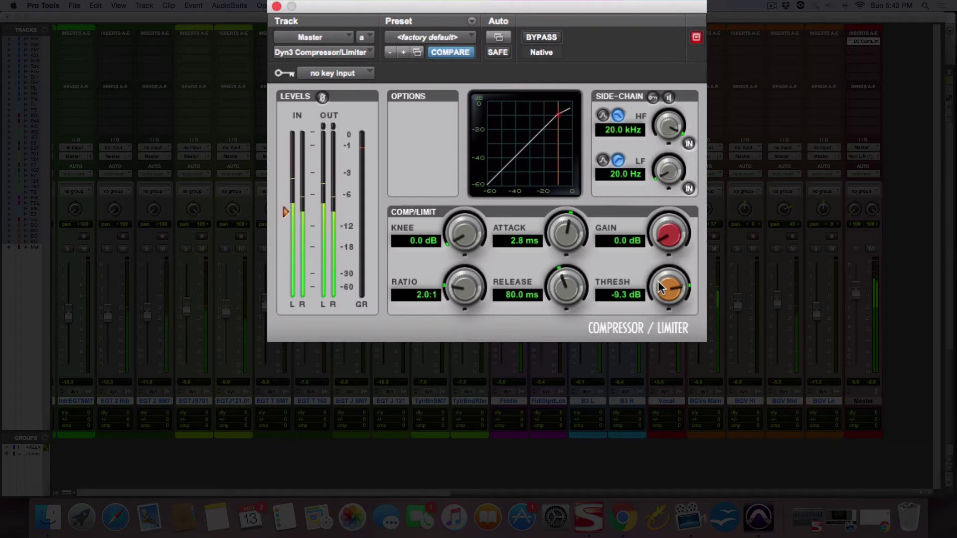
# - Shorten the compressor's attack to 910.1 us and its release to 18.4 ms during playback
pyautogui.moveTo(562, 219); pyautogui.dragTo(554, 244)
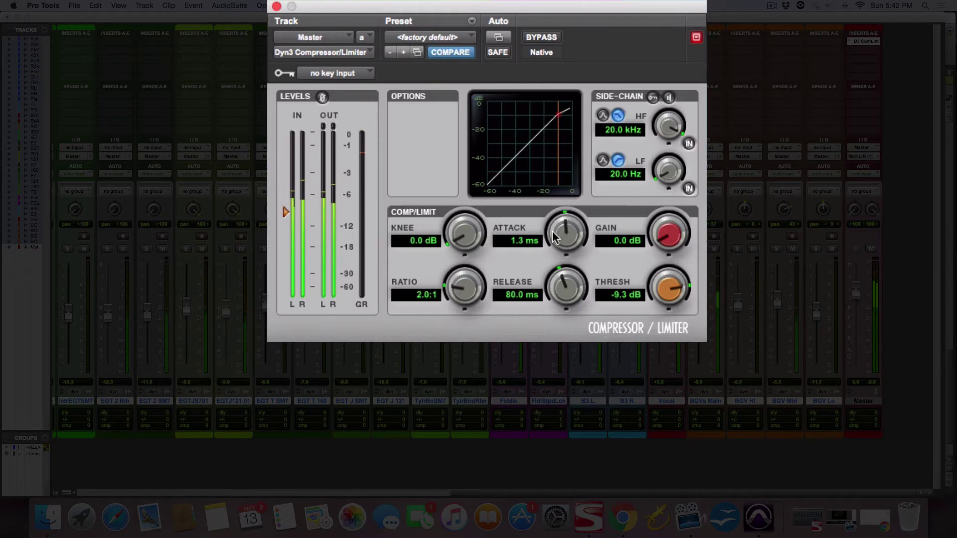
pyautogui.moveTo(559, 289)
pyautogui.mouseDown()
pyautogui.moveTo(555, 300)
pyautogui.moveTo(559, 282)
pyautogui.mouseUp()
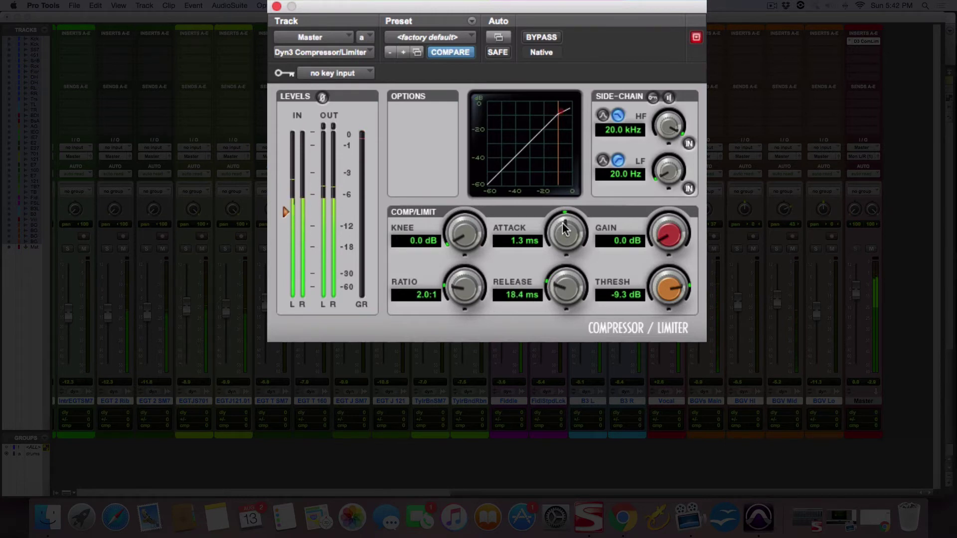
pyautogui.moveTo(563, 229); pyautogui.dragTo(563, 233)
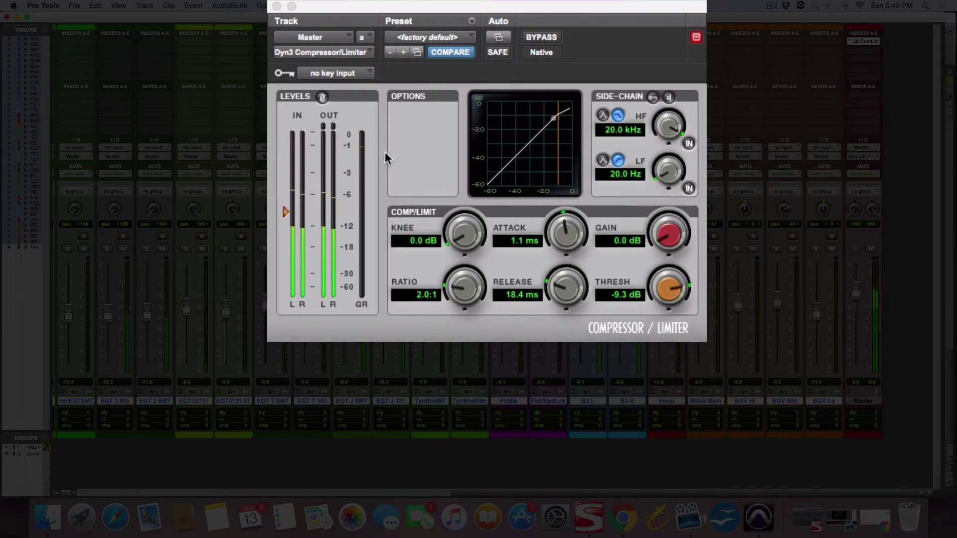
pyautogui.moveTo(562, 230); pyautogui.dragTo(554, 240)
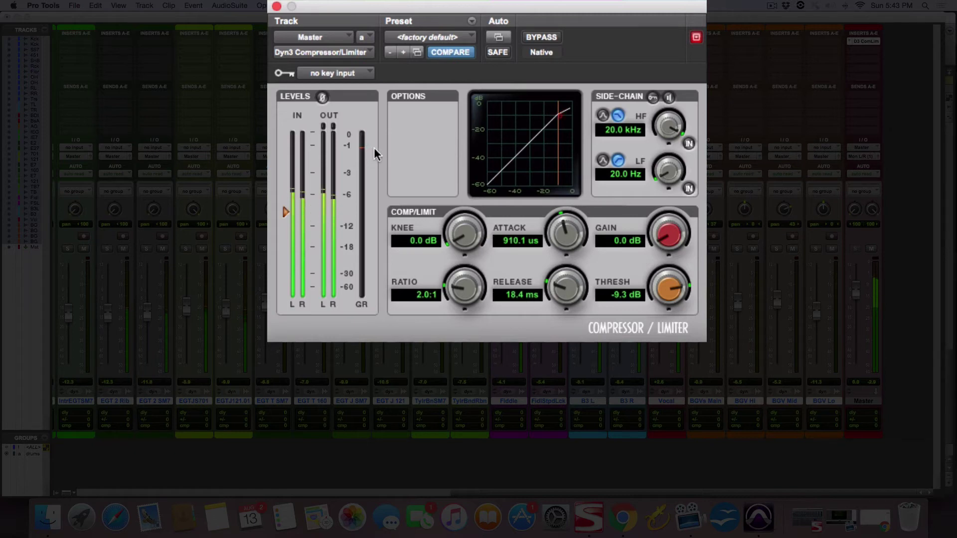
# - Compare the mix with the Dyn3 Compressor/Limiter bypassed and active, toggling the bypass twice
pyautogui.click(542, 38)
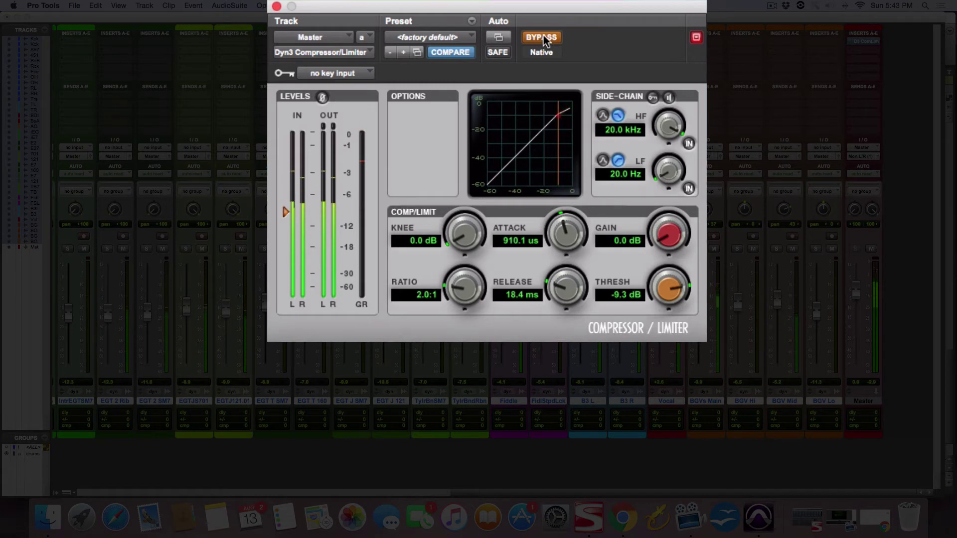
pyautogui.click(542, 37)
pyautogui.click(542, 37)
pyautogui.click(542, 37)
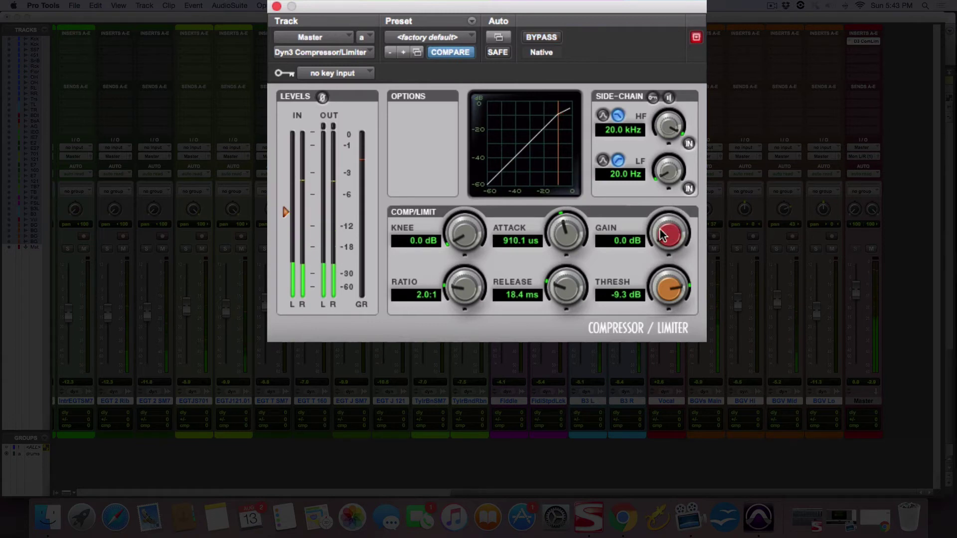
# - Raise the make-up gain of the Dyn3 Compressor/Limiter to 1.0 dB
pyautogui.scroll(1, 663, 234)
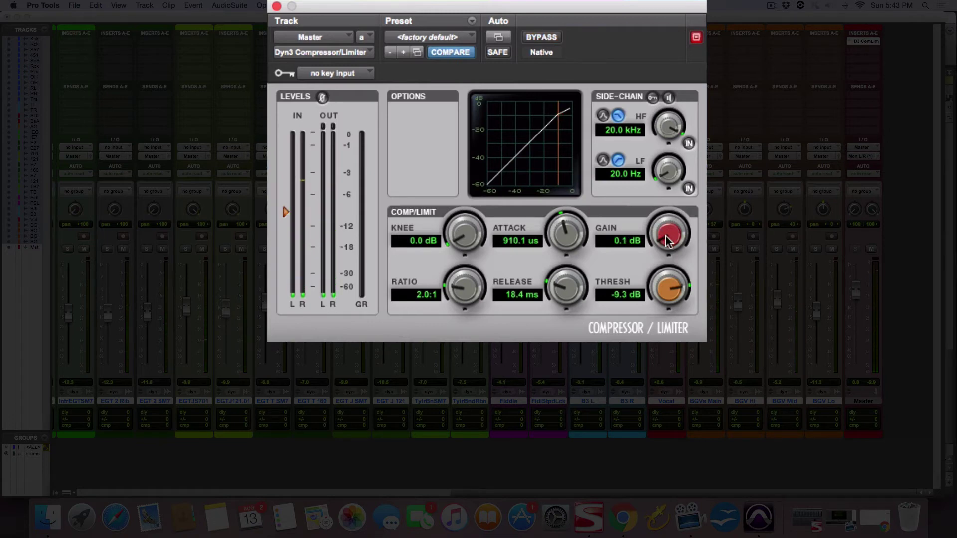
pyautogui.scroll(4, 666, 235)
pyautogui.scroll(2, 670, 244)
pyautogui.scroll(1, 670, 244)
pyautogui.scroll(1, 671, 244)
pyautogui.scroll(1, 668, 238)
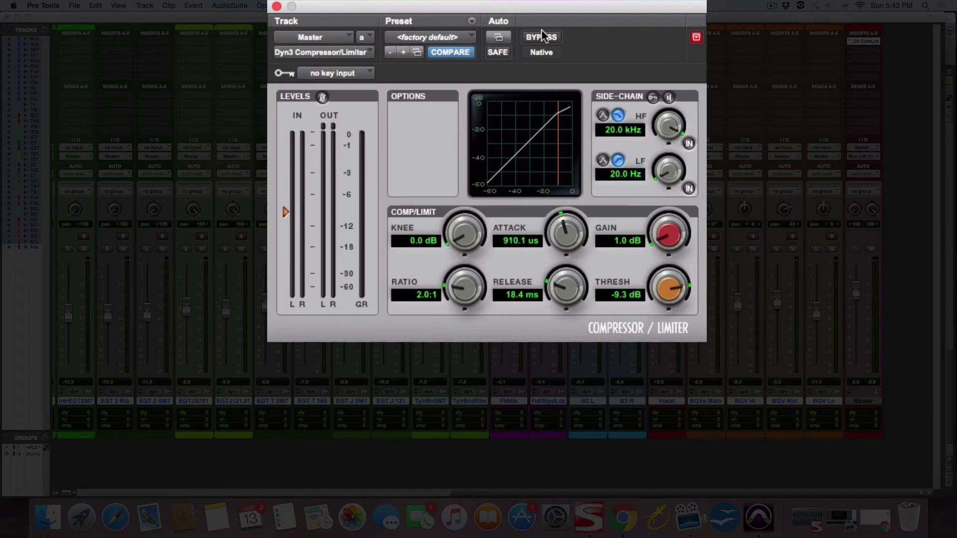
# - Resume playback and bypass and re-enable the compressor to compare its level with the raised gain
pyautogui.press('space')
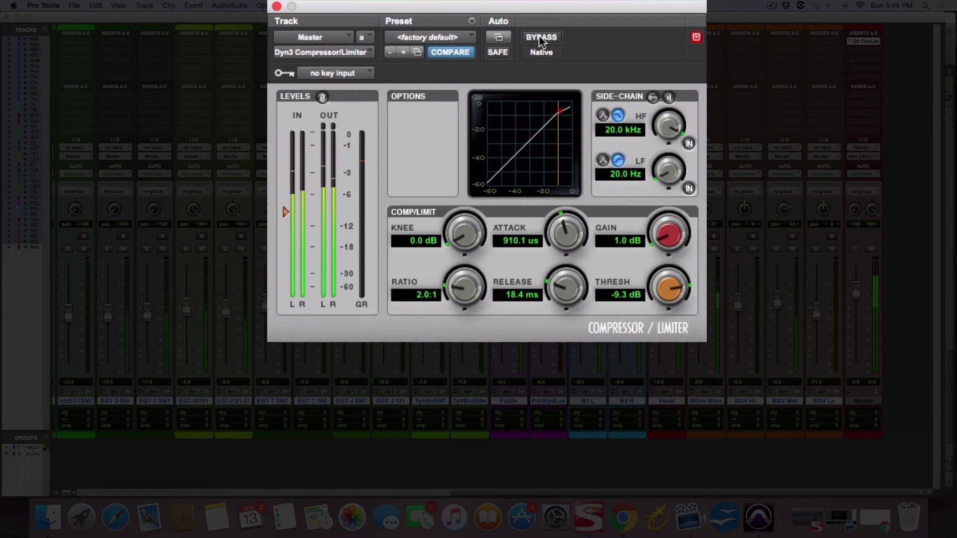
pyautogui.click(539, 37)
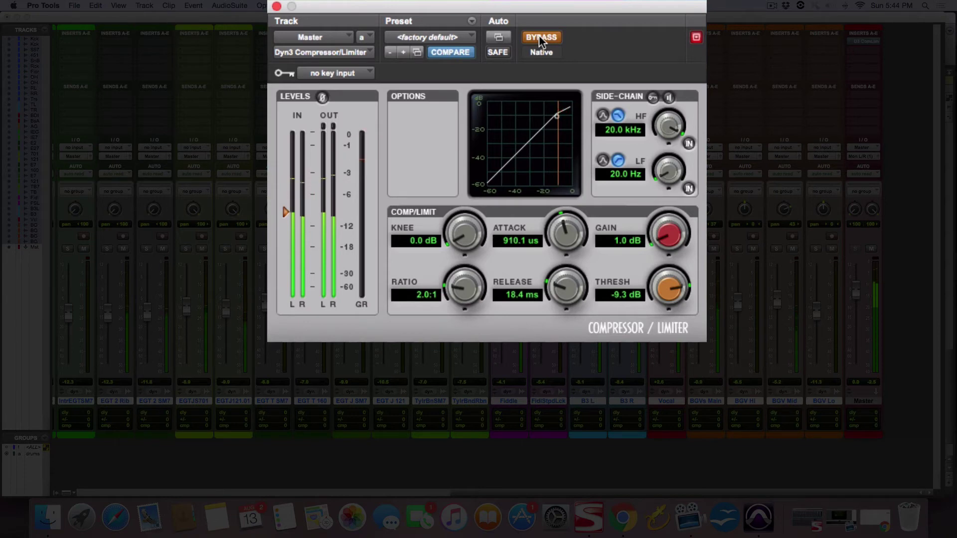
pyautogui.click(539, 36)
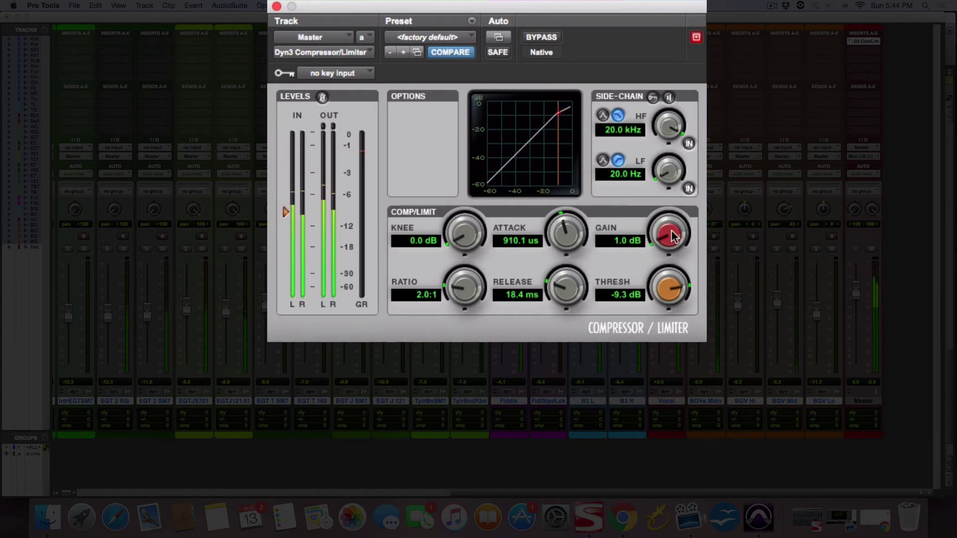
# - Lower the compressor's gain to 0.5 dB, compare bypassed and active playback, and close the plug-in window
pyautogui.moveTo(671, 236); pyautogui.dragTo(673, 241)
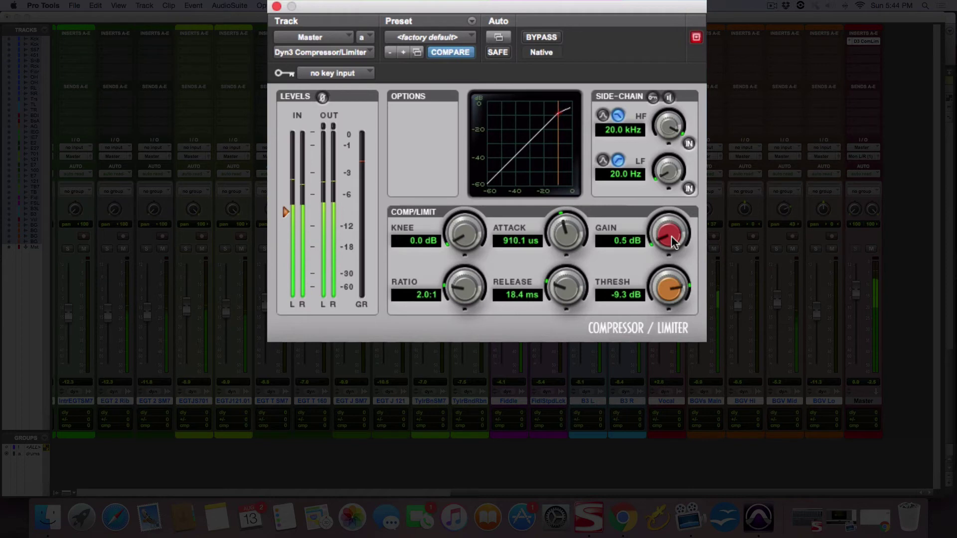
pyautogui.click(534, 38)
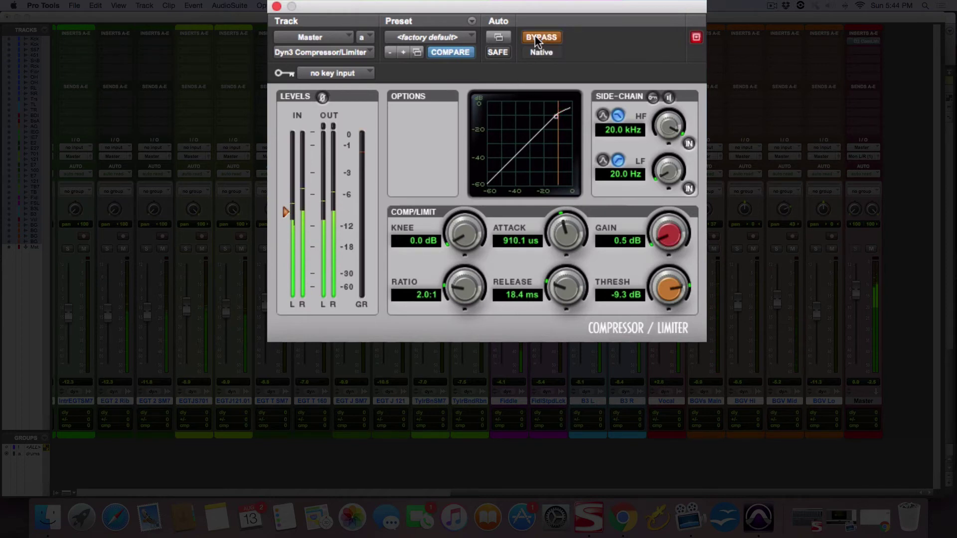
pyautogui.click(536, 39)
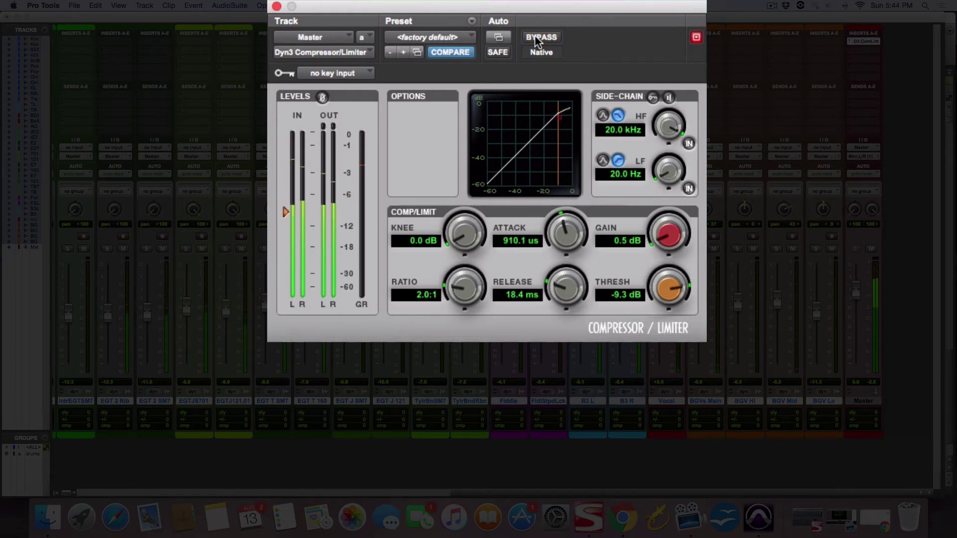
pyautogui.click(536, 40)
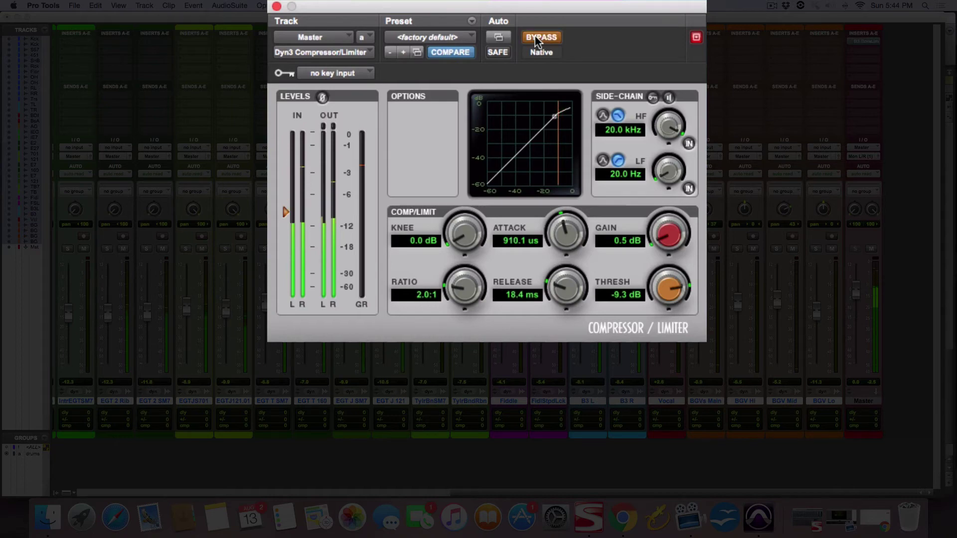
pyautogui.click(535, 39)
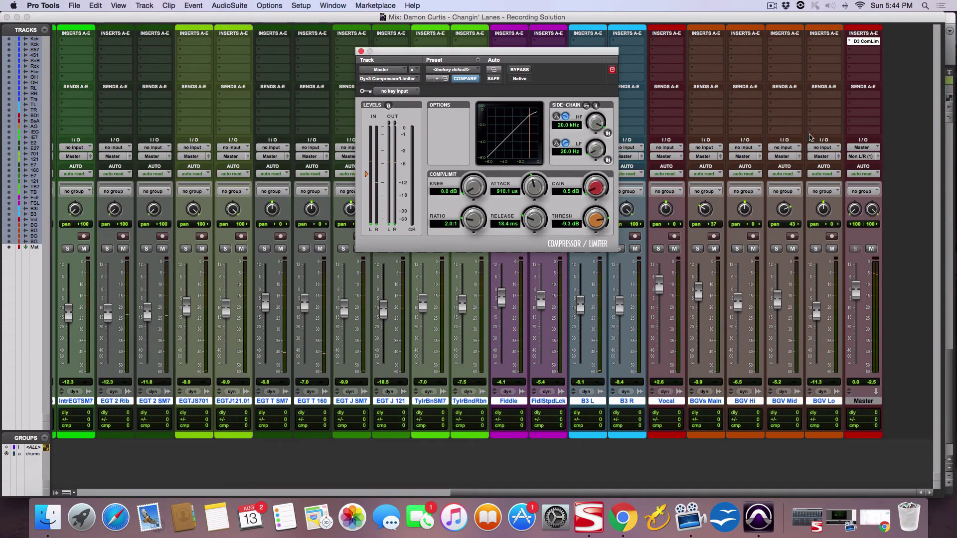
pyautogui.click(361, 52)
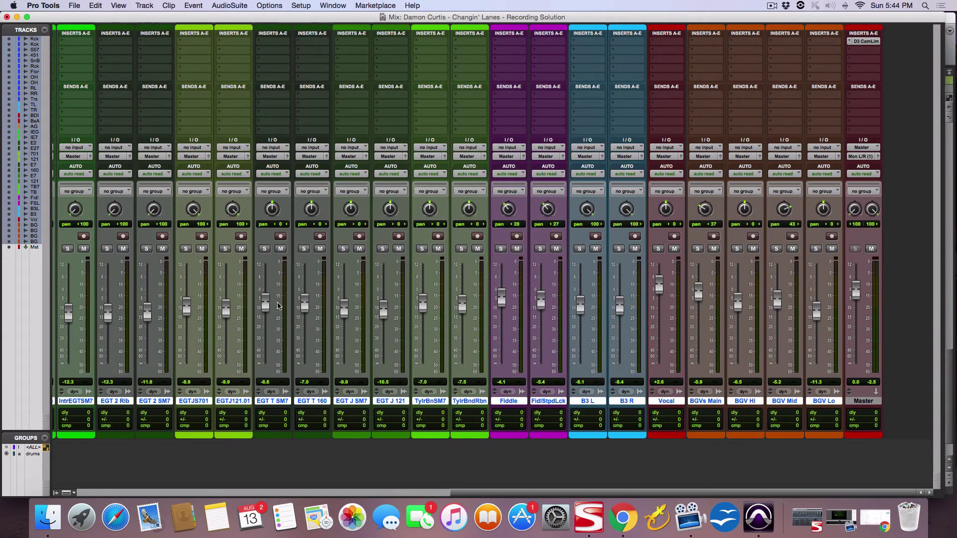
pyautogui.click(864, 42)
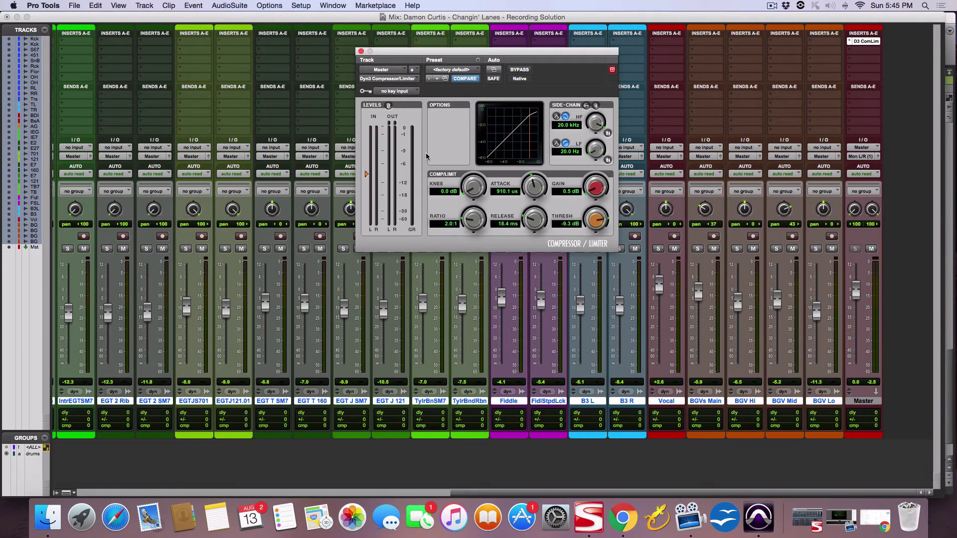
pyautogui.click(361, 50)
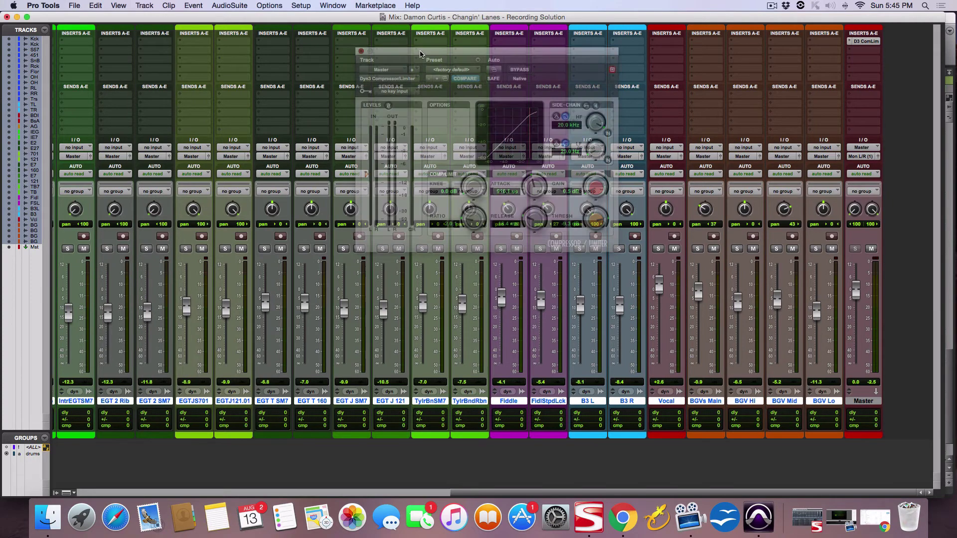
# - Insert the stereo multichannel VBC FG-Red in the Master track's second insert slot and load its CLA 2 Buss Settings preset
pyautogui.click(864, 50)
pyautogui.moveTo(823, 71)
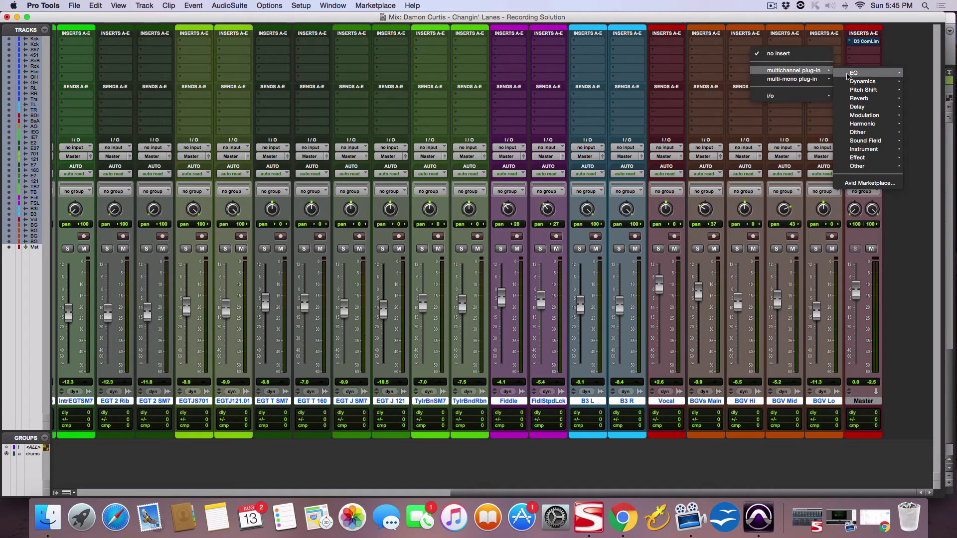
pyautogui.moveTo(858, 81)
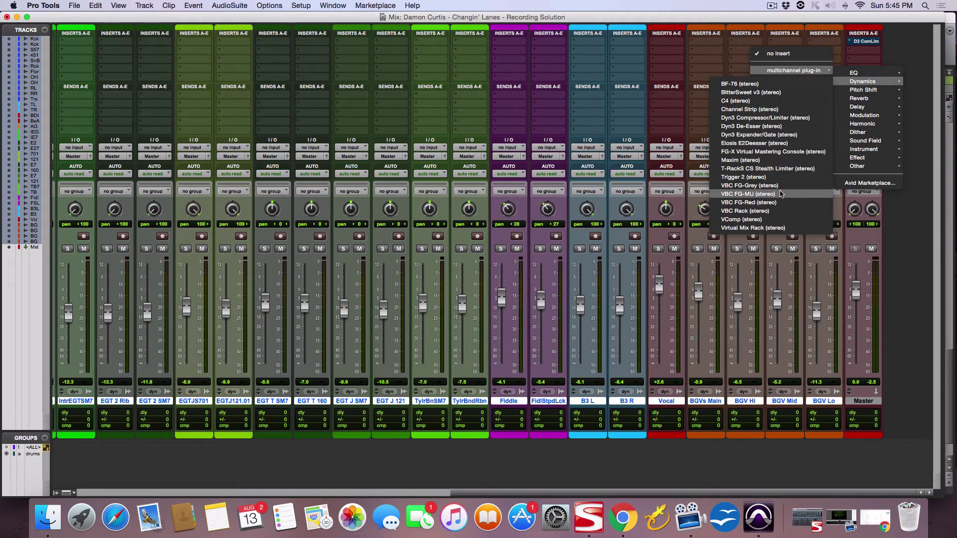
pyautogui.click(770, 203)
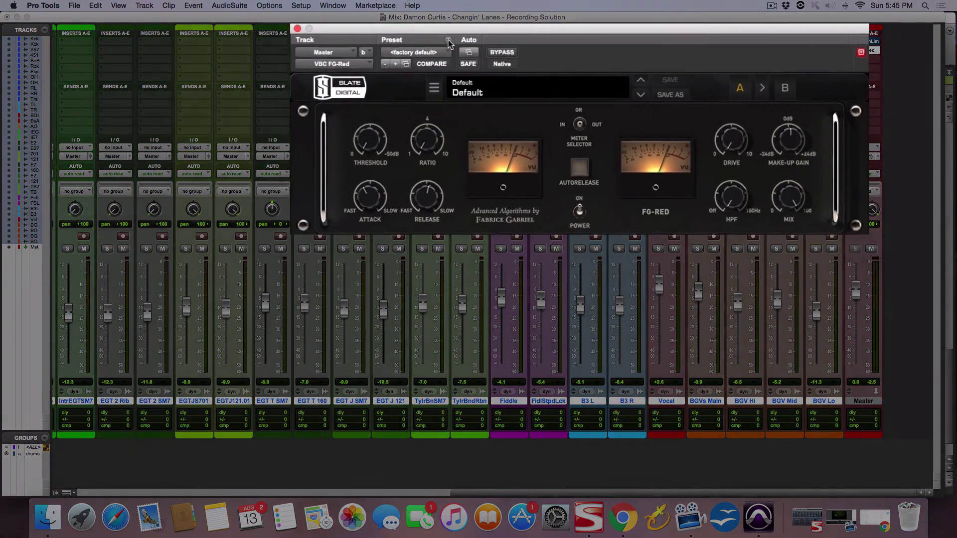
pyautogui.click(485, 75)
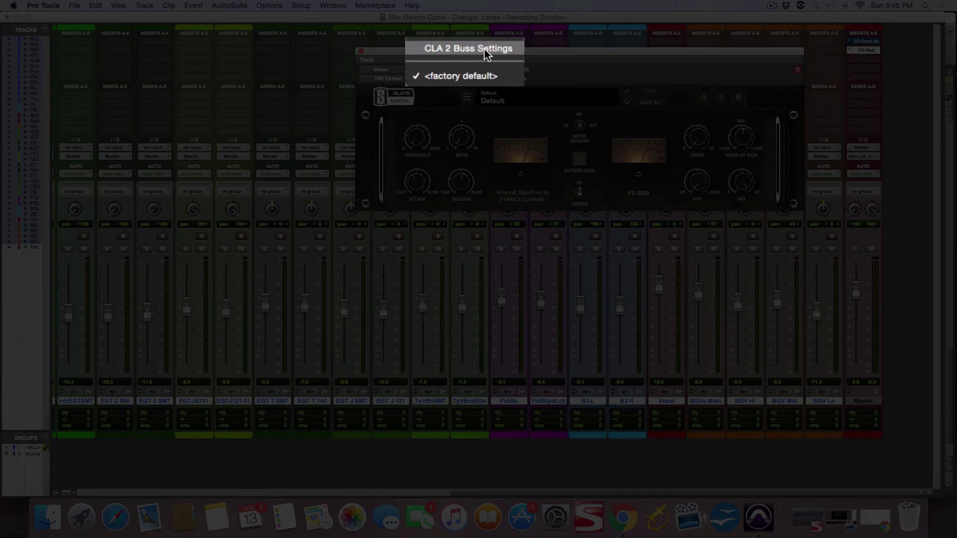
pyautogui.click(486, 54)
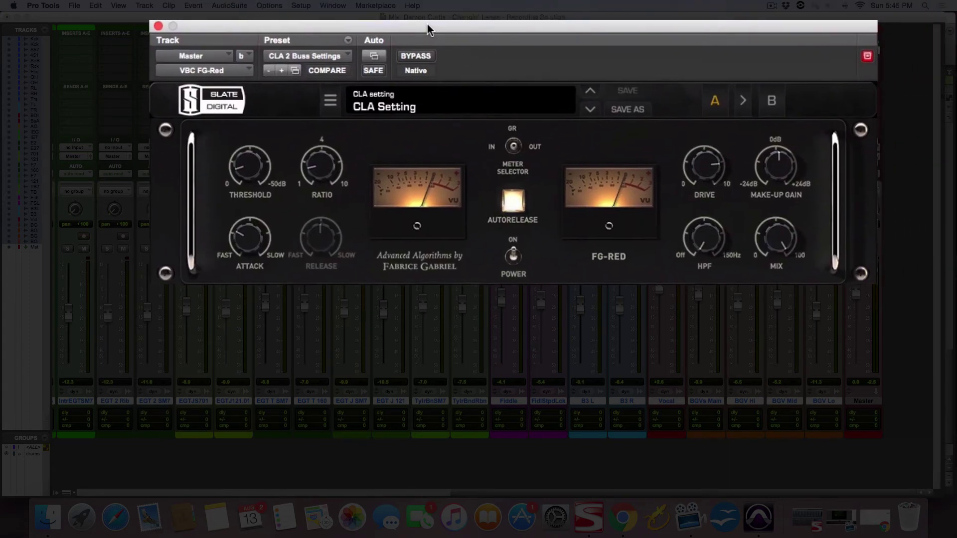
# - Lower the FG-Red compressor's threshold slightly while the session plays
pyautogui.moveTo(250, 172)
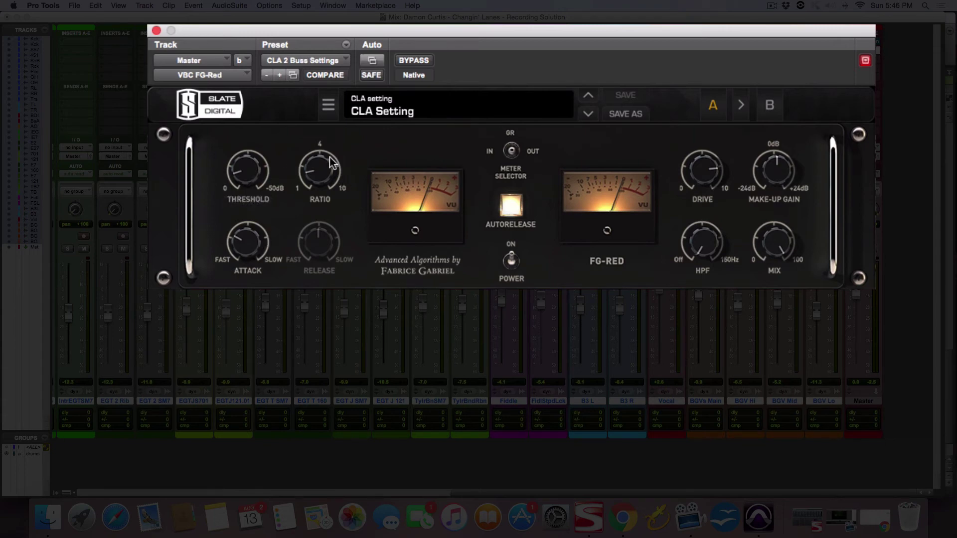
pyautogui.moveTo(319, 168)
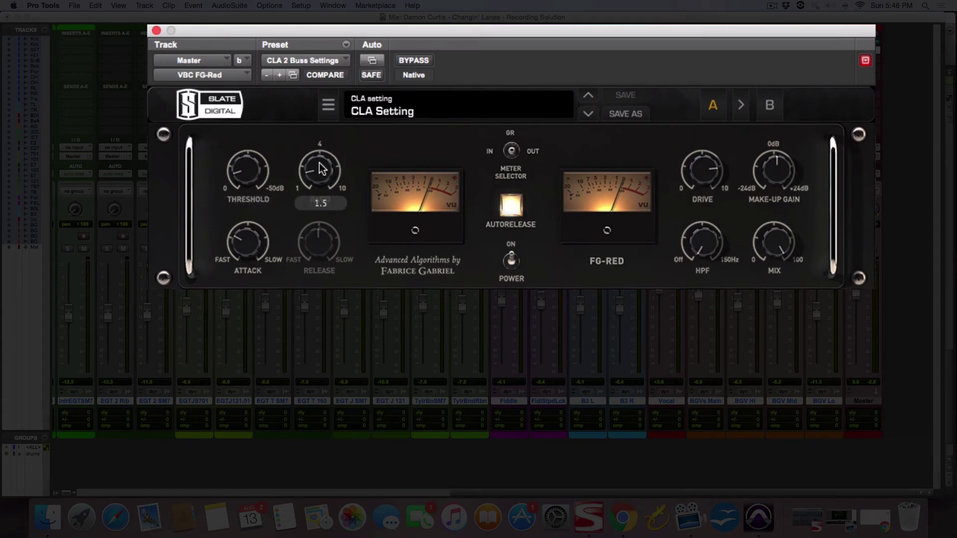
pyautogui.moveTo(246, 244)
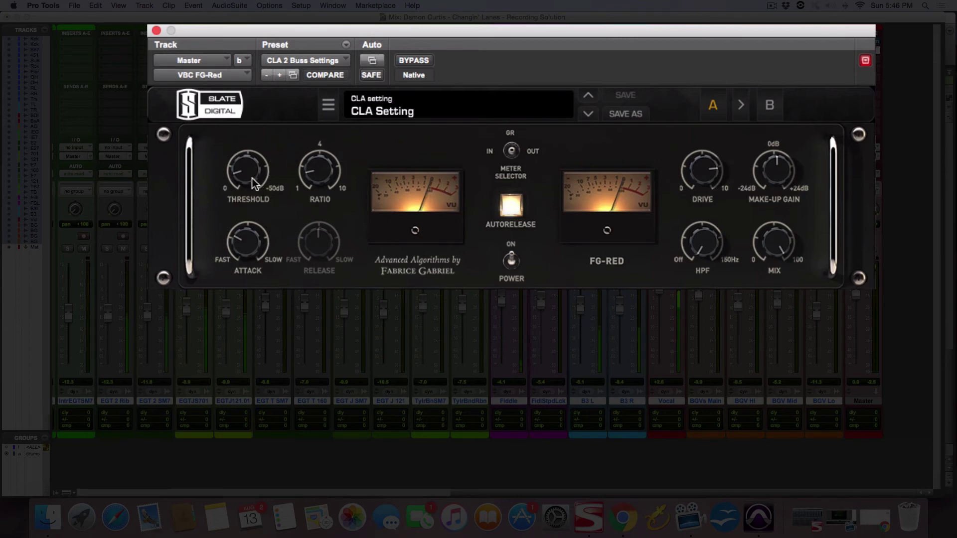
pyautogui.moveTo(247, 175); pyautogui.dragTo(252, 170)
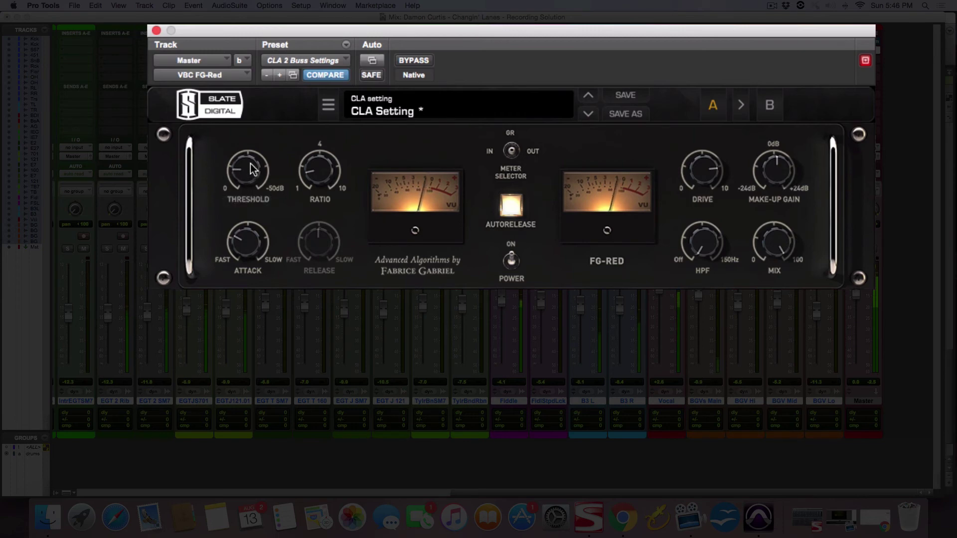
# - Compare the mix with the Master track's FG-Red compressor bypassed and active during playback, leave it active, and close the plug-in window
pyautogui.click(250, 169)
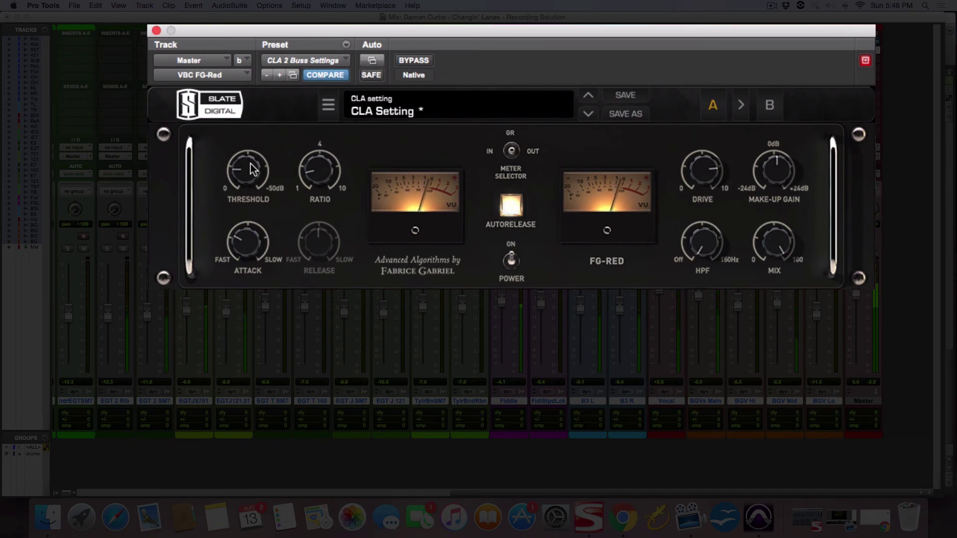
pyautogui.click(412, 61)
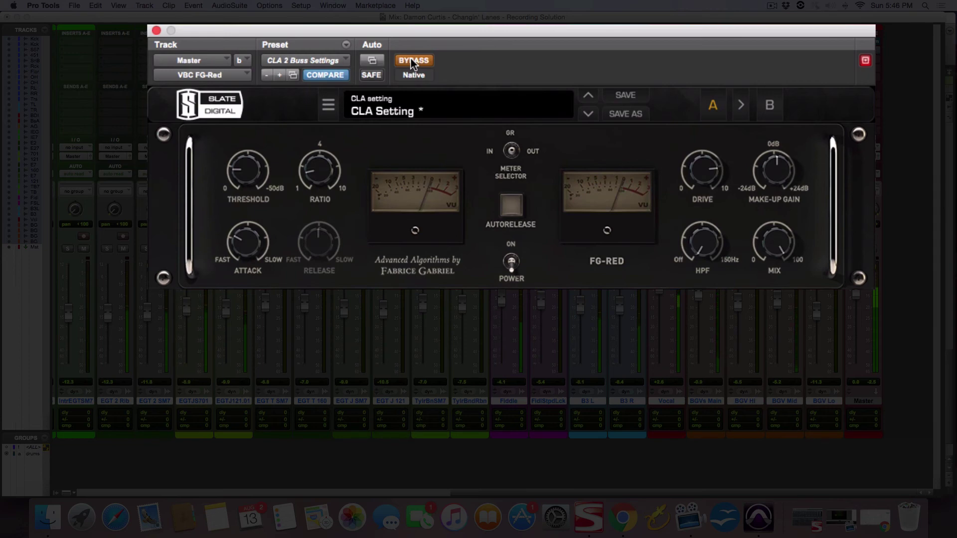
pyautogui.click(412, 60)
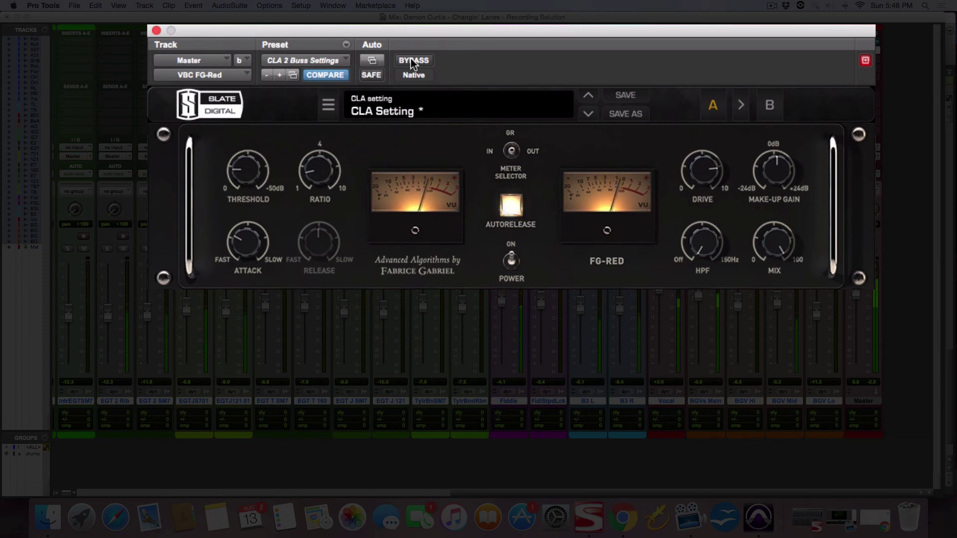
pyautogui.click(410, 60)
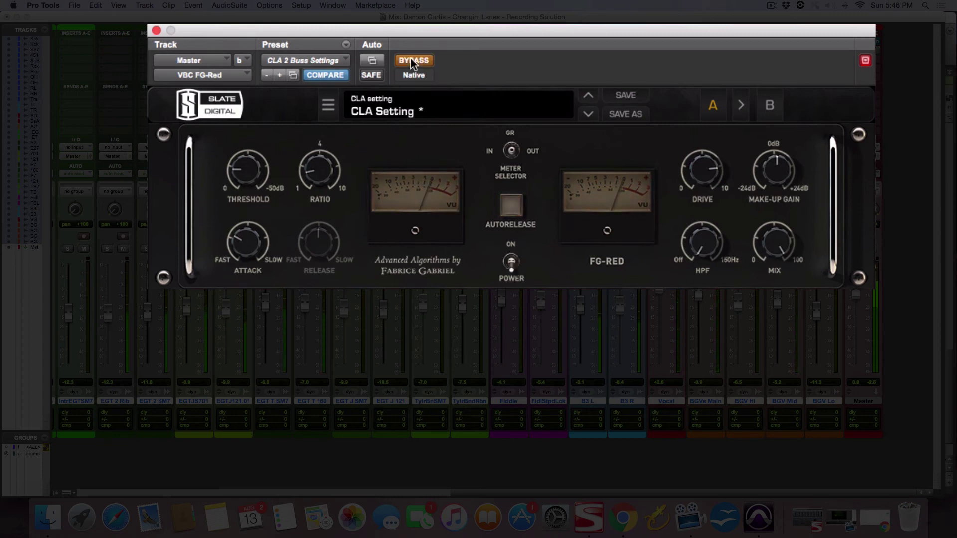
pyautogui.click(411, 59)
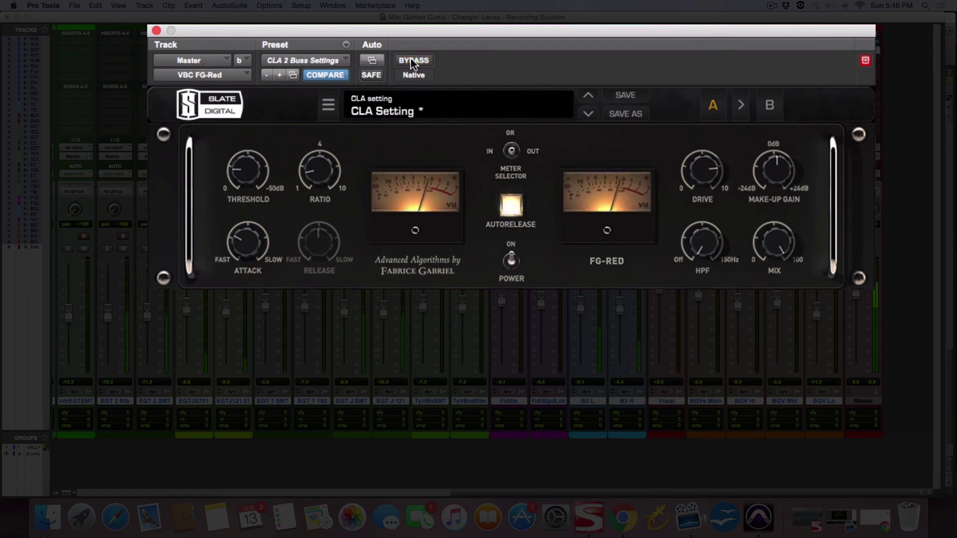
pyautogui.click(411, 60)
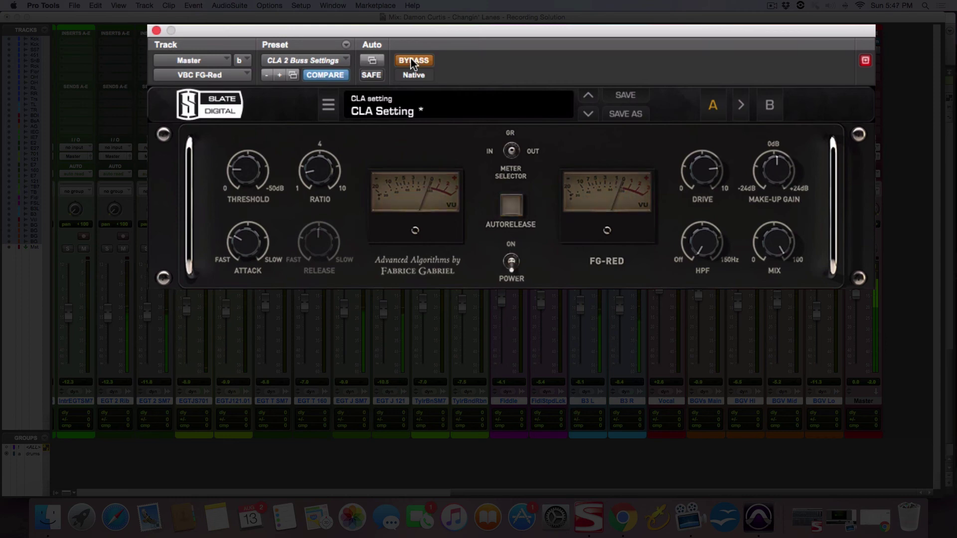
pyautogui.click(410, 59)
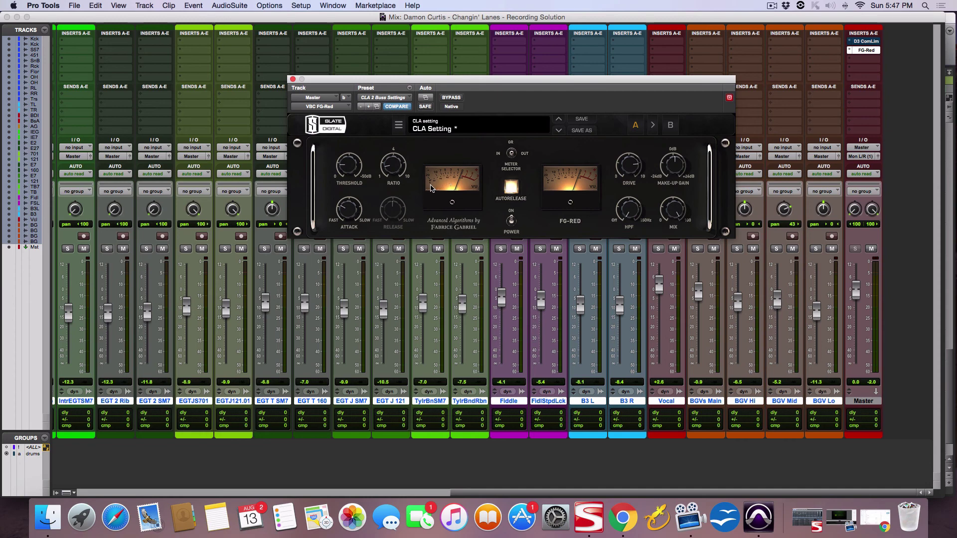
pyautogui.click(293, 80)
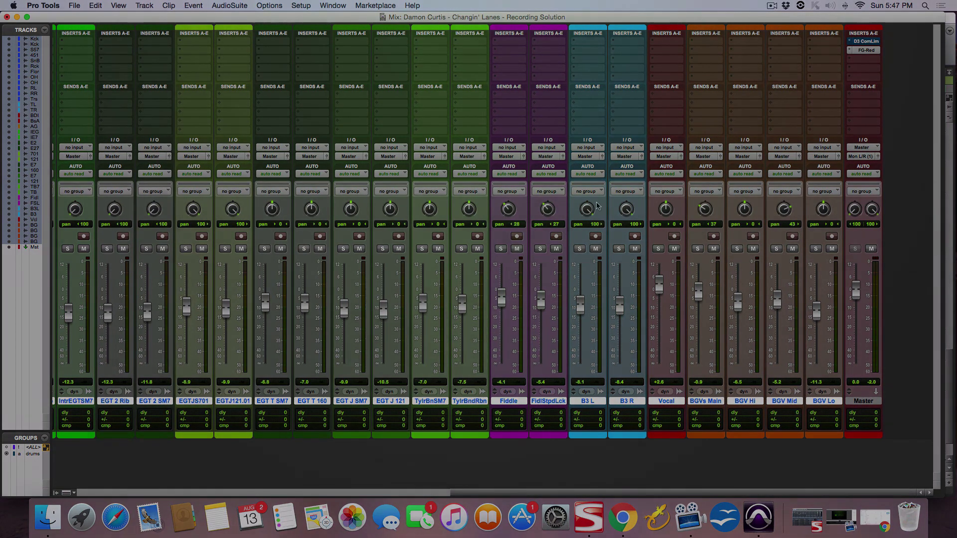
pyautogui.click(771, 6)
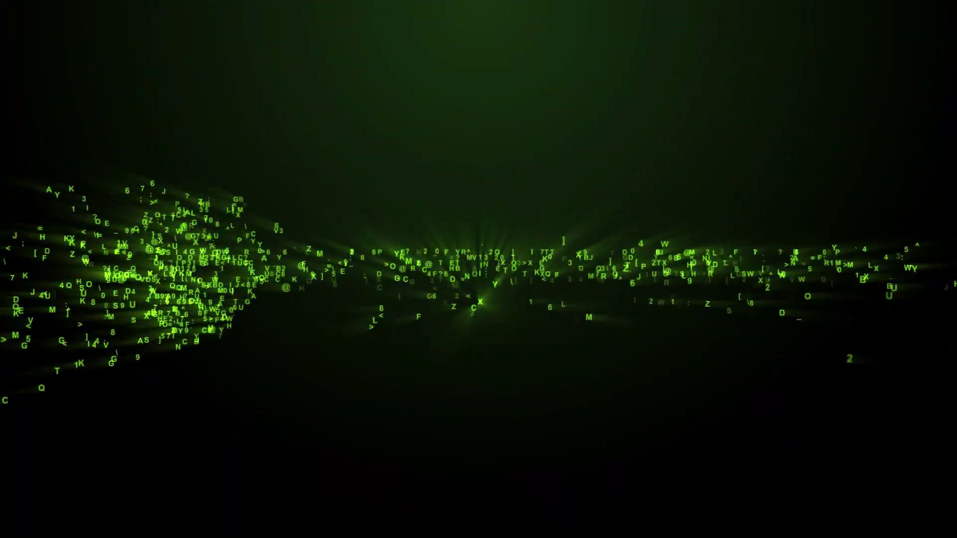